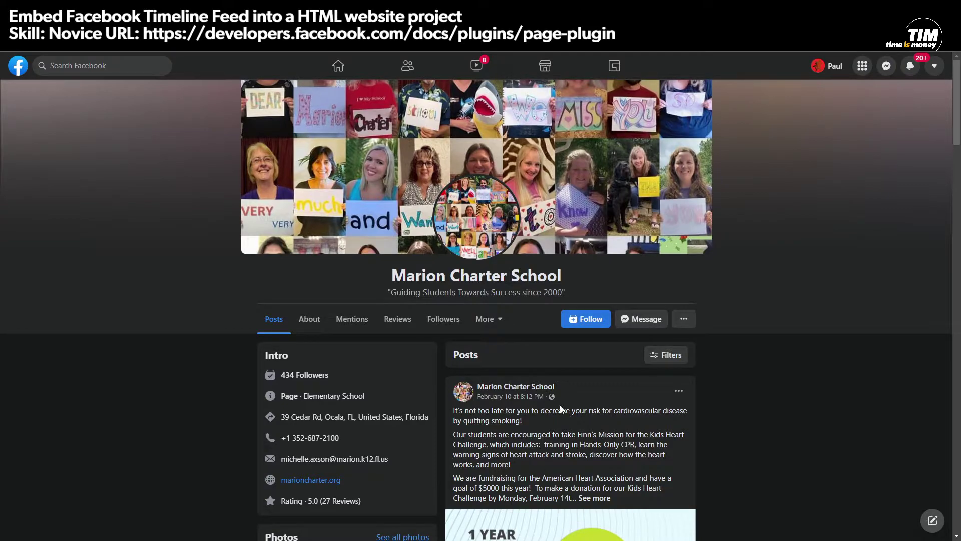
# Highlight the Marion Charter School title, then scroll the website to the Announcements section.
pyautogui.moveTo(566, 279); pyautogui.dragTo(394, 276)
pyautogui.click(625, 275)
pyautogui.scroll(-4, 626, 275)
pyautogui.scroll(1, 703, 332)
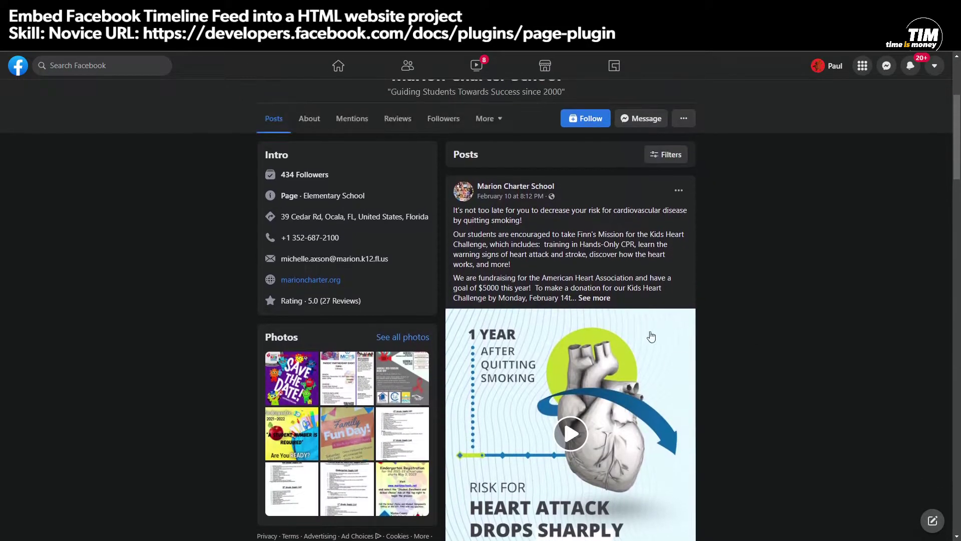
pyautogui.scroll(-1, 704, 332)
pyautogui.scroll(2, 703, 332)
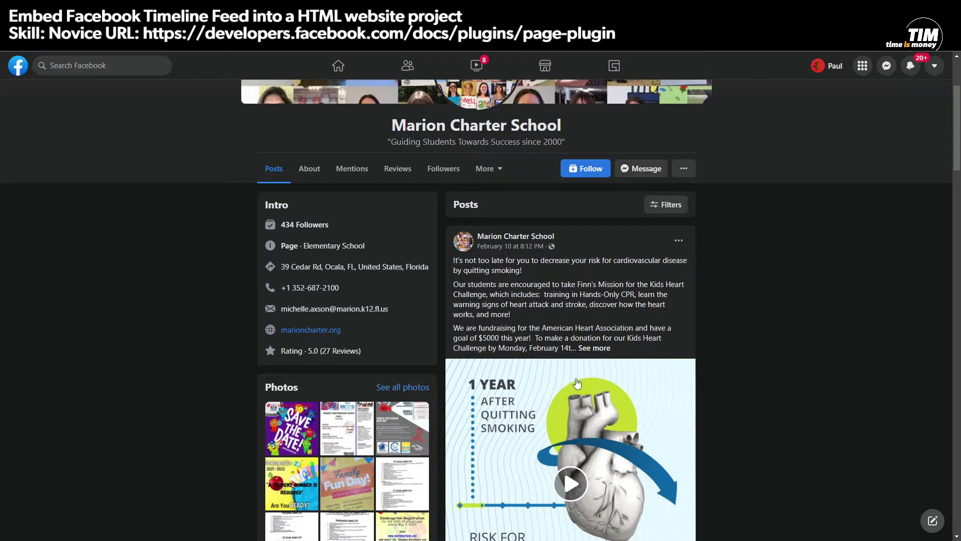
pyautogui.scroll(-4, 581, 408)
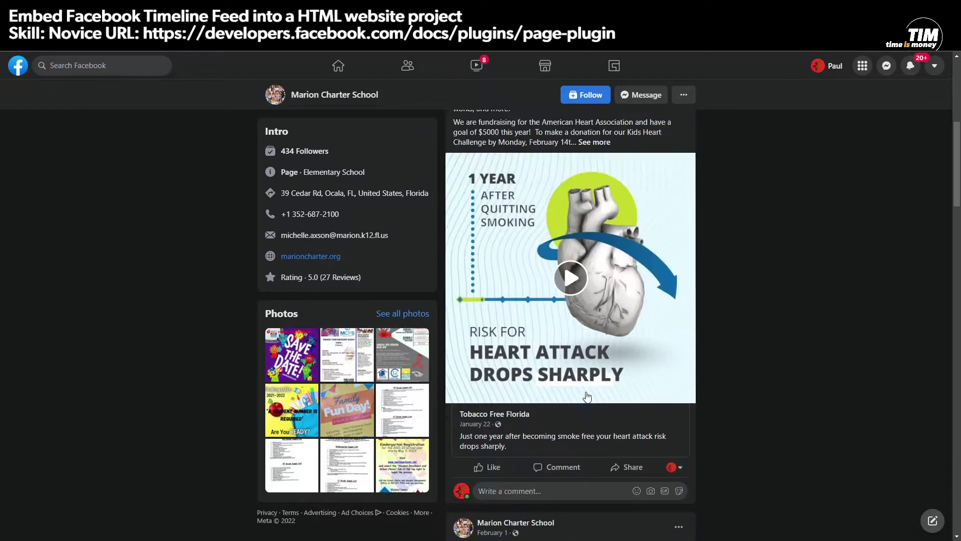
pyautogui.scroll(6, 586, 395)
pyautogui.scroll(1, 777, 342)
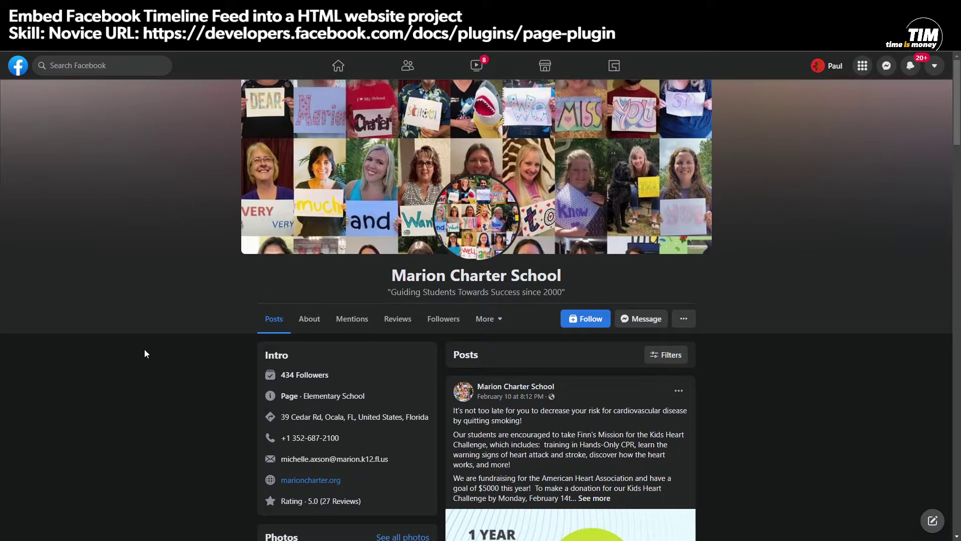
pyautogui.scroll(-3, 721, 375)
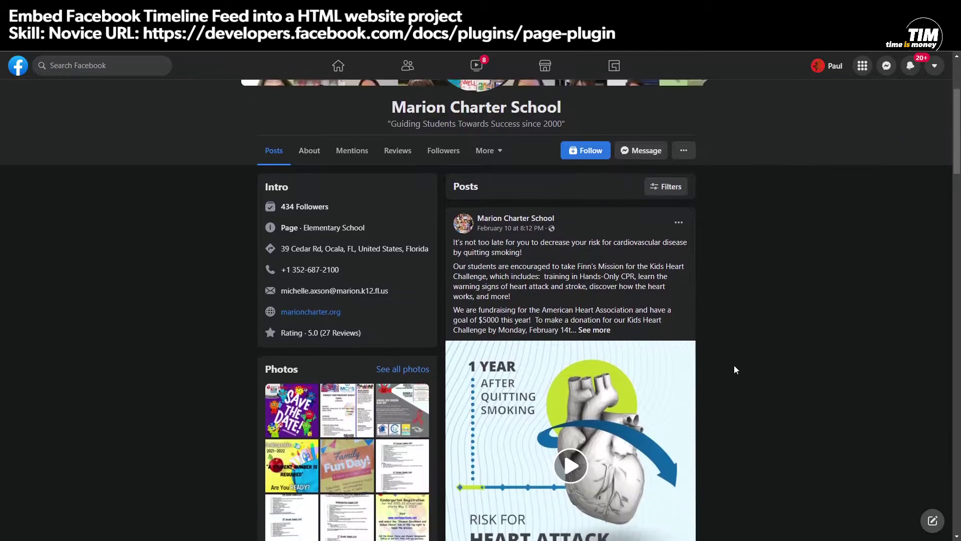
pyautogui.scroll(1, 732, 368)
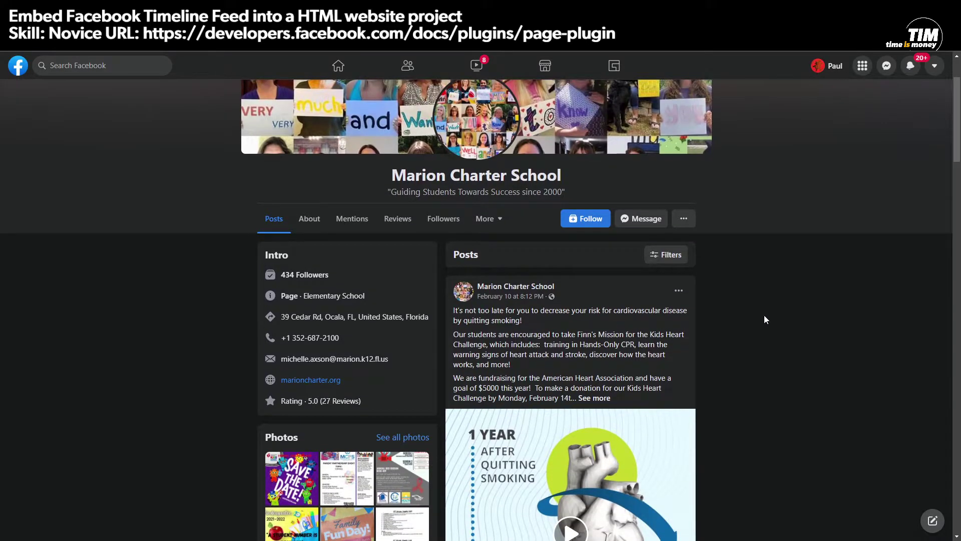
pyautogui.scroll(2, 764, 314)
pyautogui.scroll(-2, 750, 310)
pyautogui.scroll(2, 731, 296)
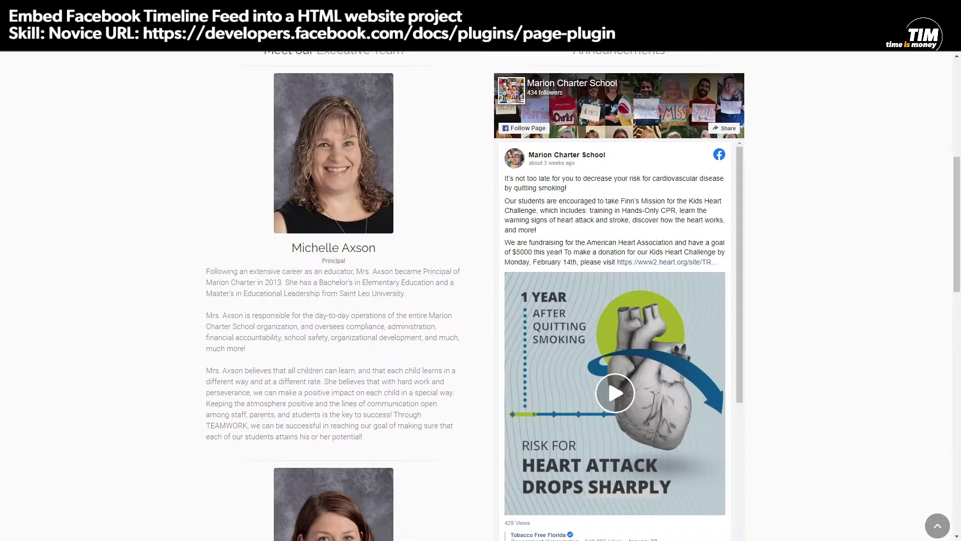
pyautogui.scroll(5, 833, 310)
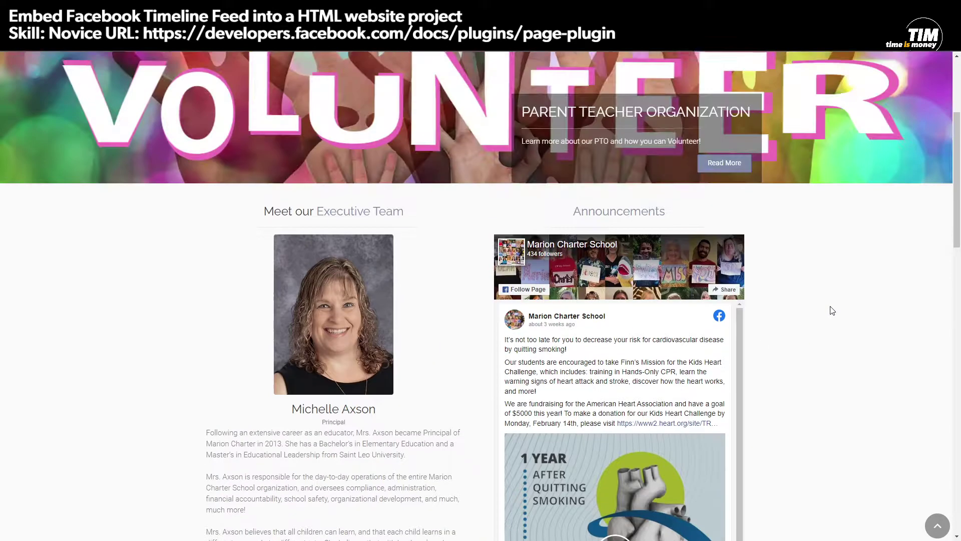
pyautogui.scroll(2, 831, 312)
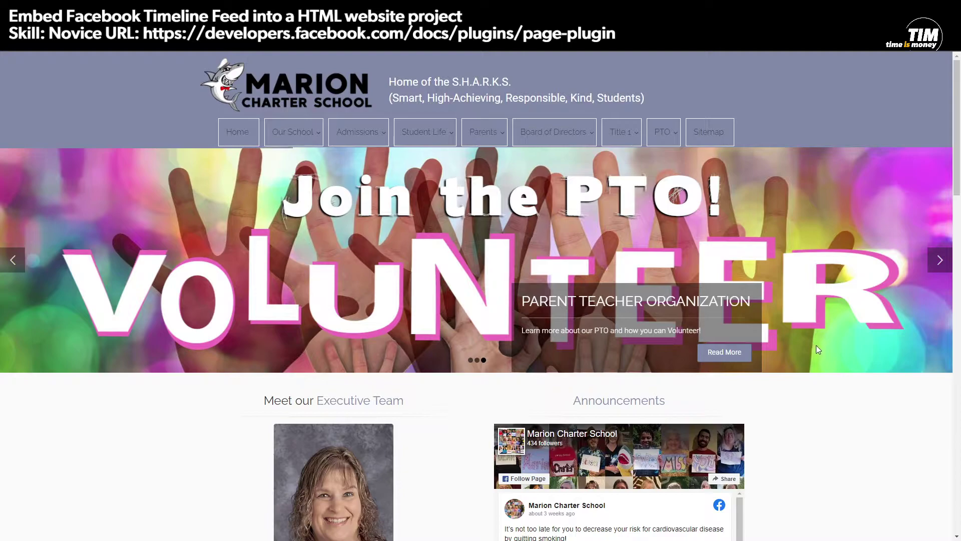
pyautogui.scroll(-4, 816, 344)
pyautogui.scroll(-2, 819, 349)
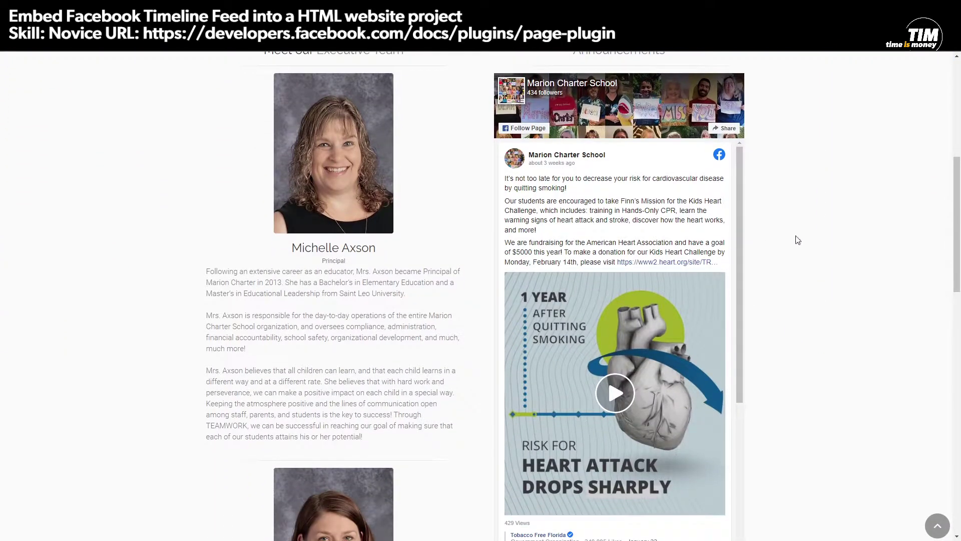
# Scroll through the embedded Facebook feed of school posts using its scrollbar.
pyautogui.moveTo(740, 257); pyautogui.dragTo(789, 256)
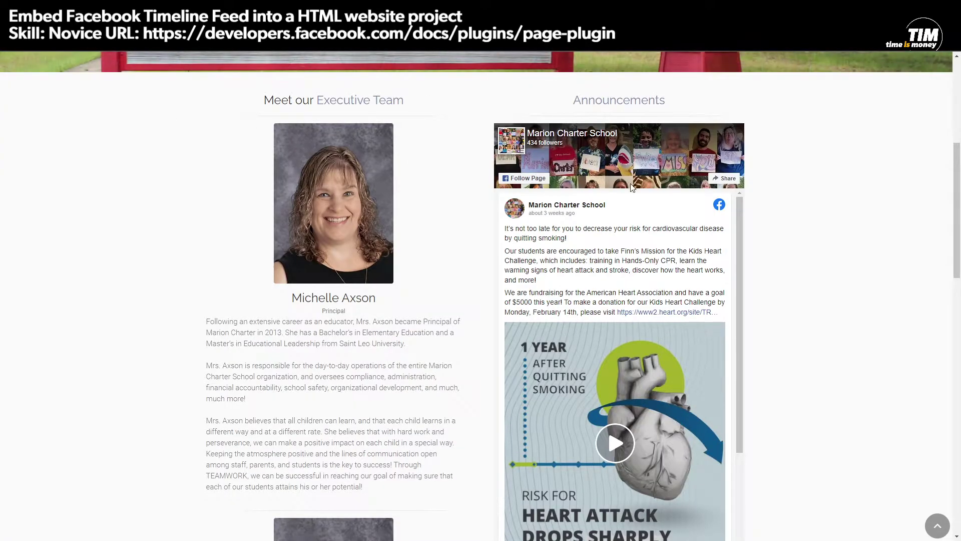
pyautogui.moveTo(740, 341); pyautogui.dragTo(739, 280)
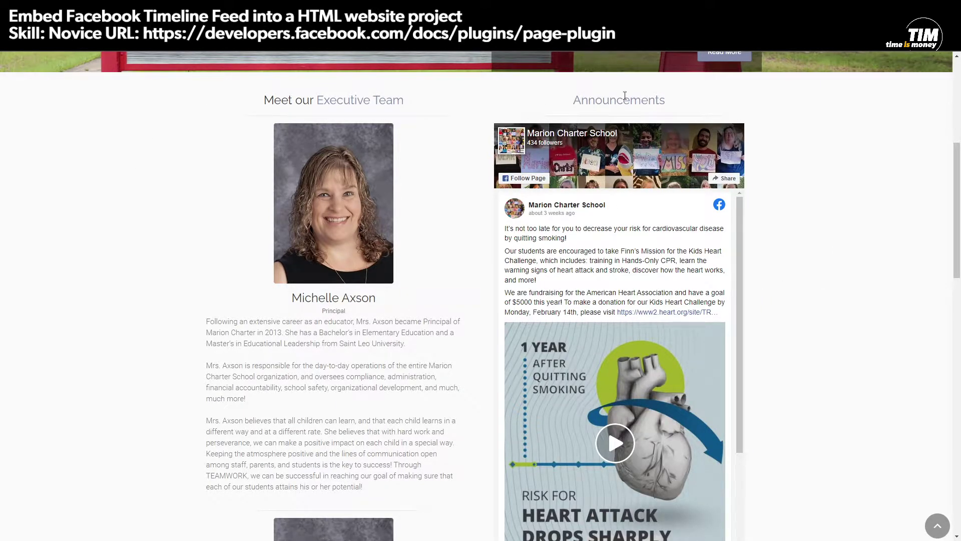
pyautogui.moveTo(479, 59)
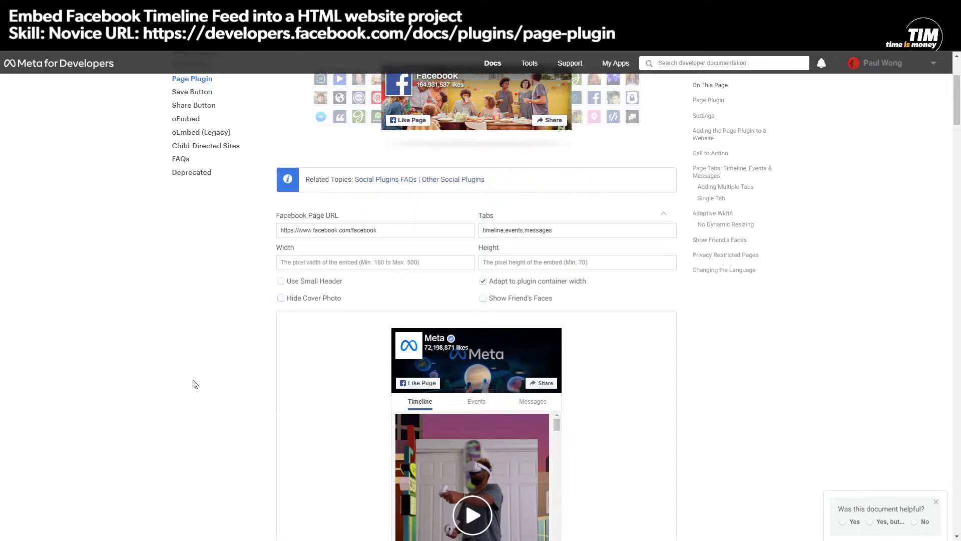
# Select 'facebook' at the end of the configurator's Facebook Page URL field.
pyautogui.doubleClick(368, 231)
pyautogui.scroll(-2, 593, 455)
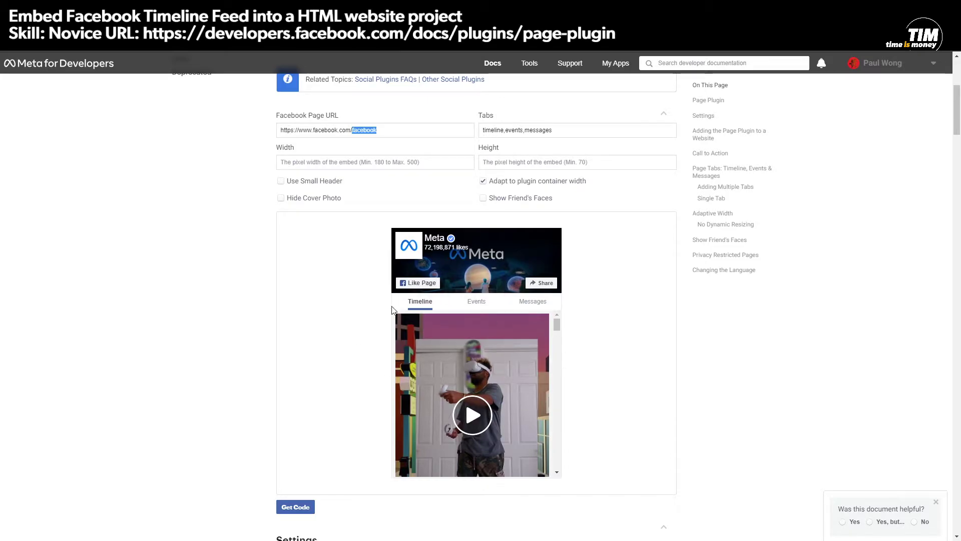
pyautogui.scroll(2, 605, 396)
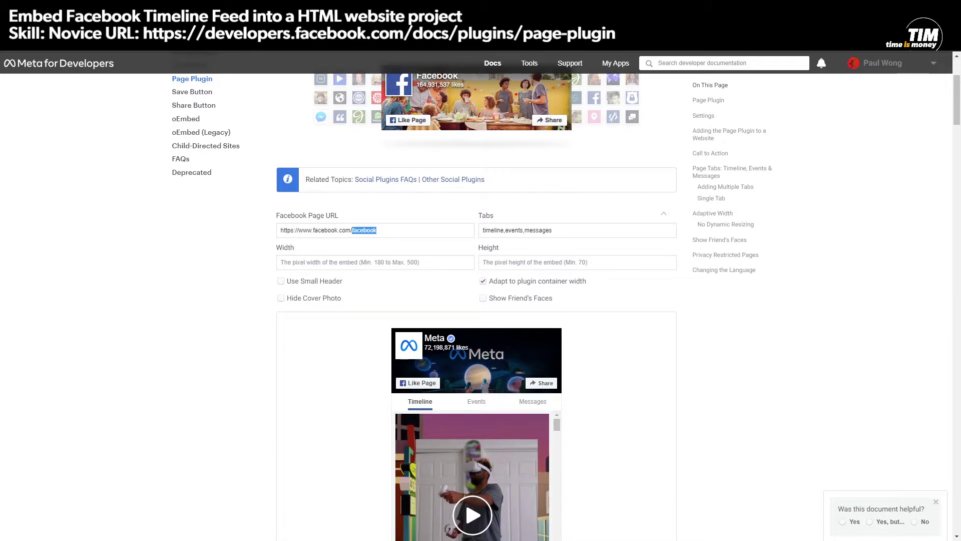
# Replace 'facebook' in the Page URL with marioncharterschool so the preview shows the school's timeline.
pyautogui.click(404, 229)
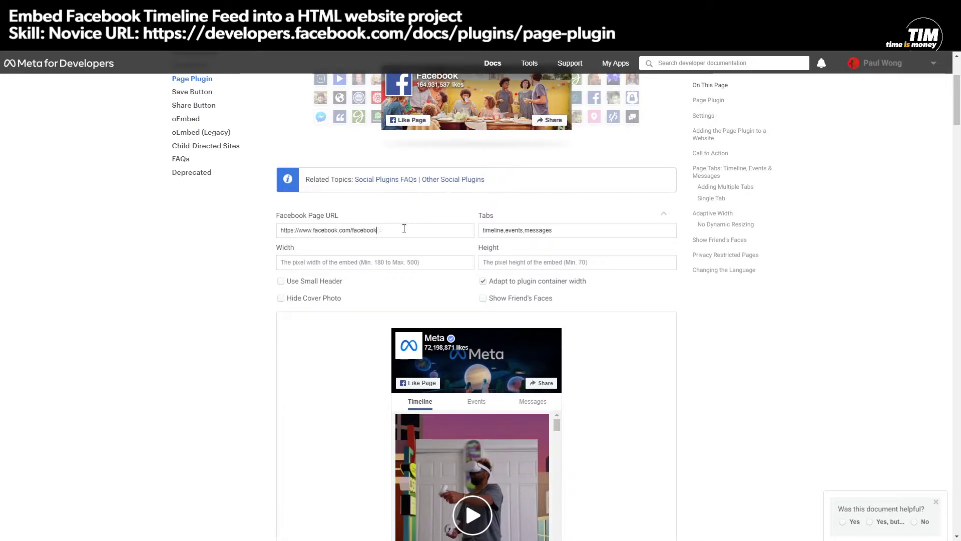
pyautogui.doubleClick(363, 230)
pyautogui.write('marioncharterschool')
pyautogui.press('Tab')
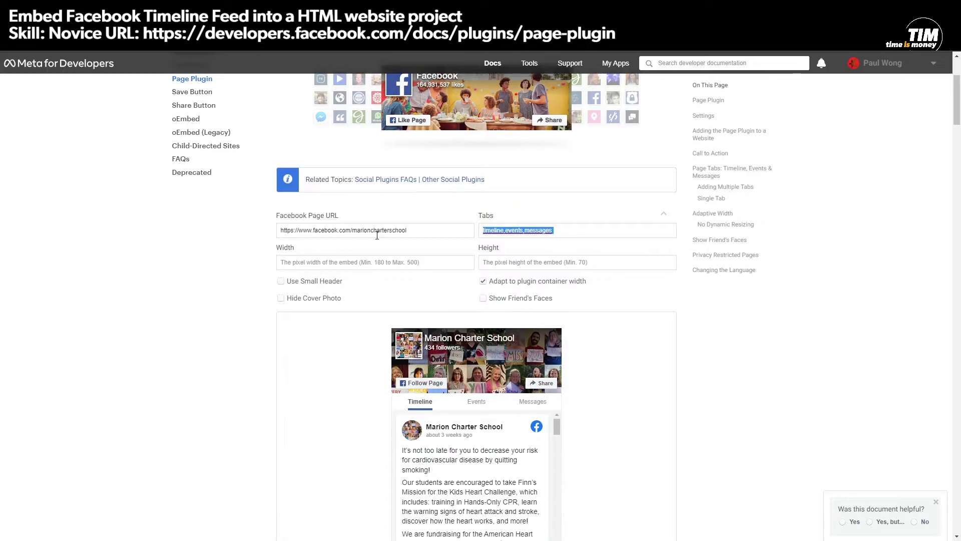
pyautogui.scroll(-1, 241, 426)
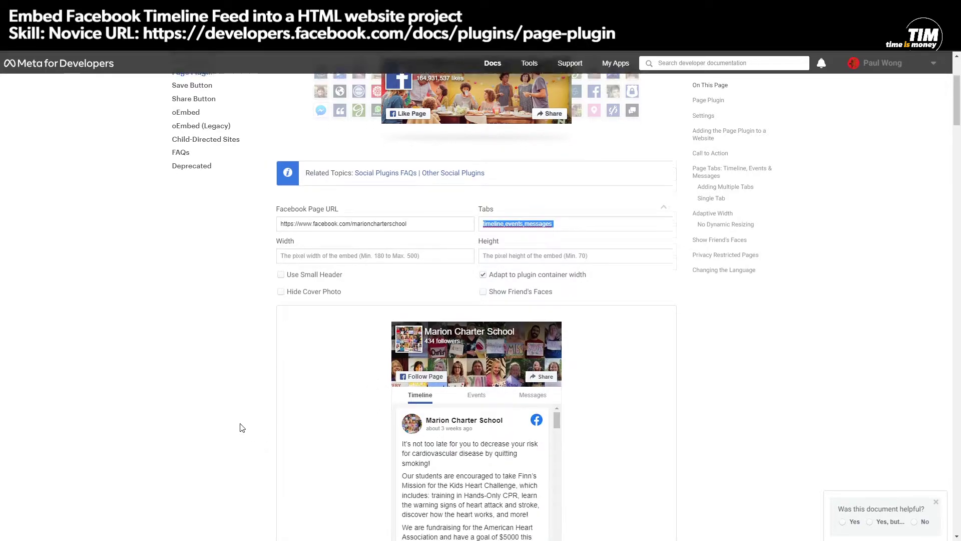
pyautogui.click(479, 360)
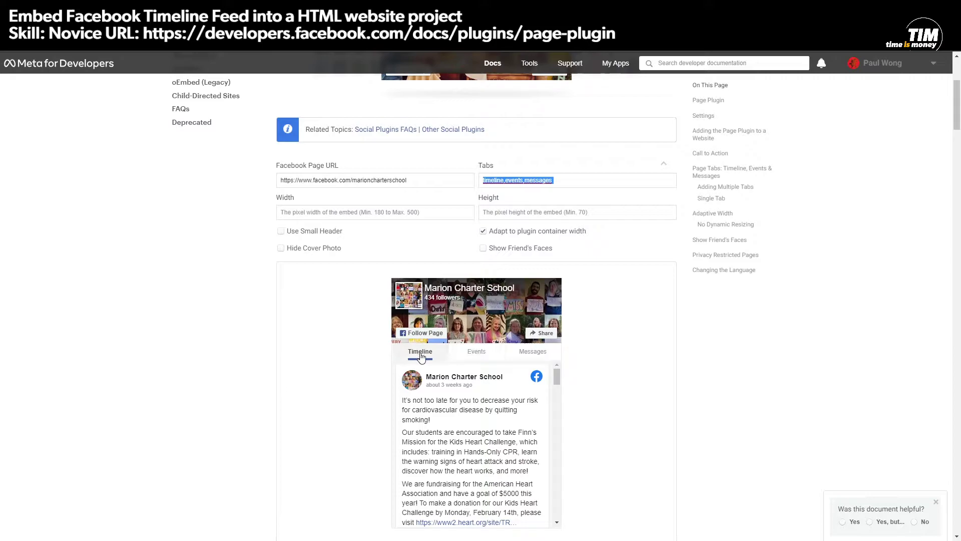
pyautogui.click(542, 359)
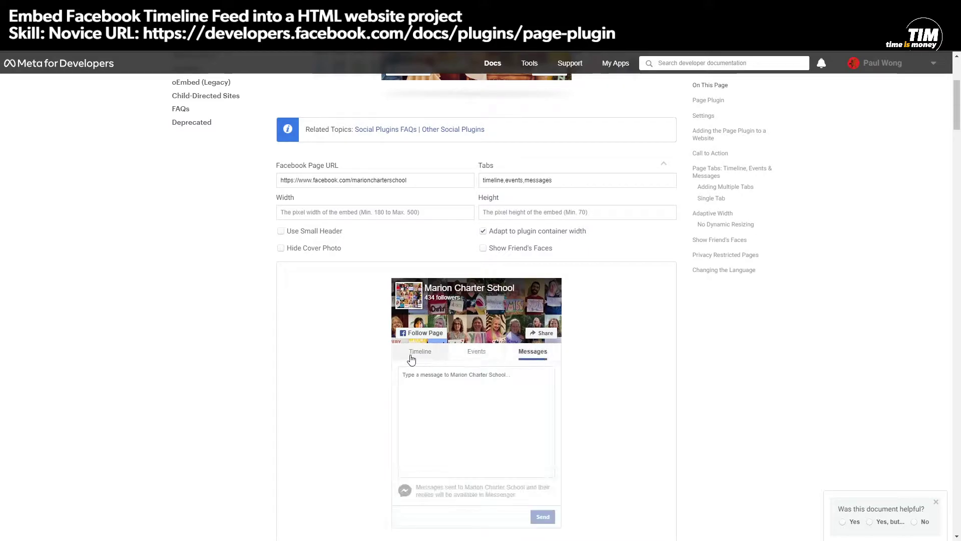
pyautogui.click(409, 356)
pyautogui.tripleClick(502, 183)
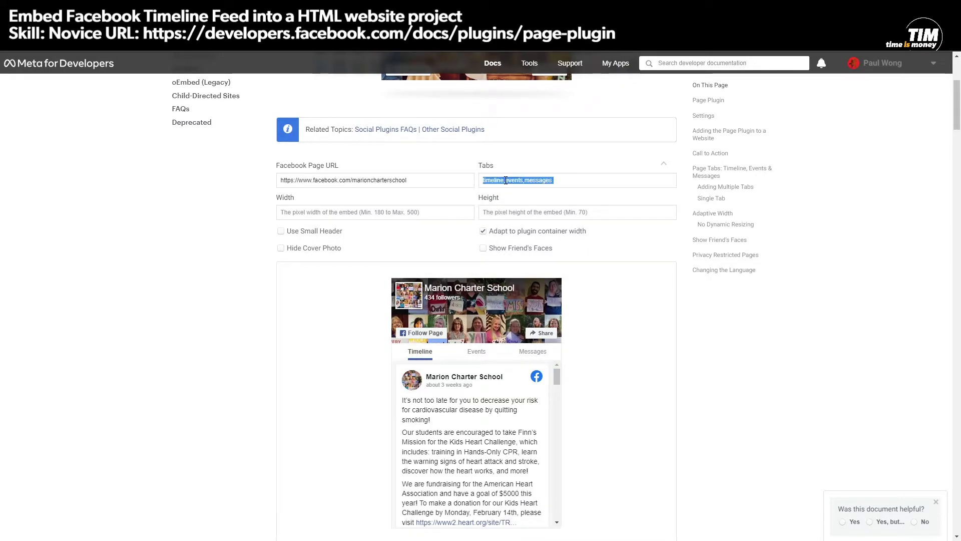
pyautogui.click(575, 182)
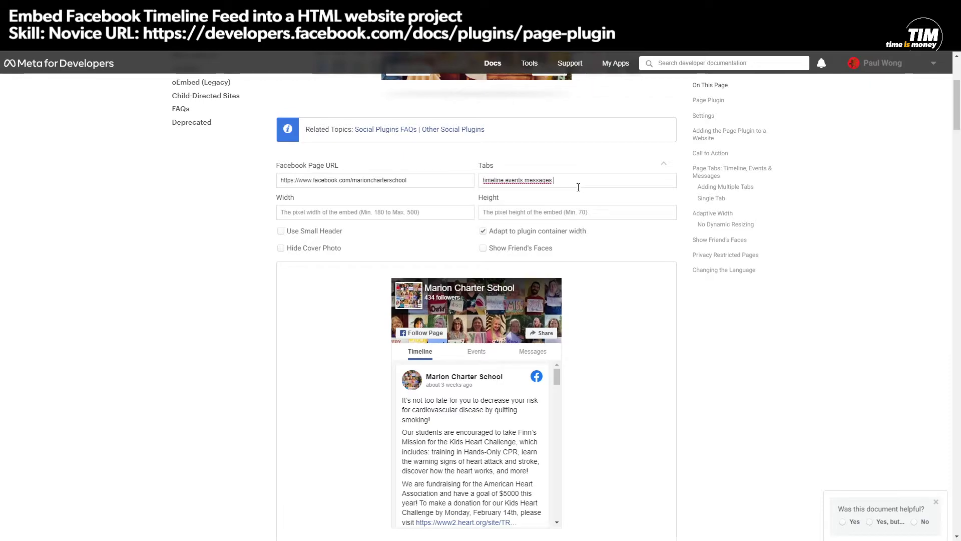
pyautogui.press('BackSpace')
pyautogui.press('BackSpace')
pyautogui.press('BackSpace')
pyautogui.press('BackSpace')
pyautogui.press('BackSpace')
pyautogui.press('BackSpace')
pyautogui.press('BackSpace')
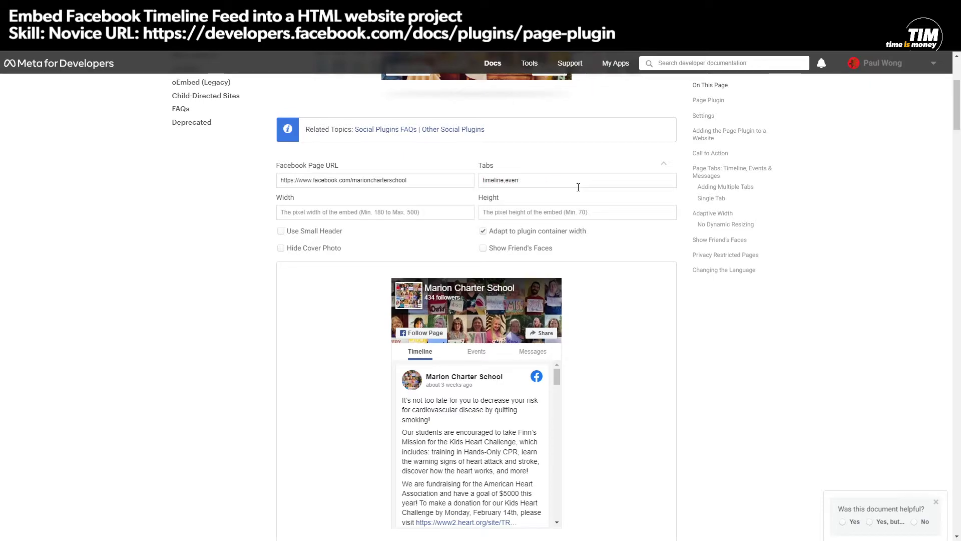
pyautogui.press('BackSpace')
pyautogui.press('BackSpace')
pyautogui.press('BackSpace')
pyautogui.press('BackSpace')
pyautogui.press('Tab')
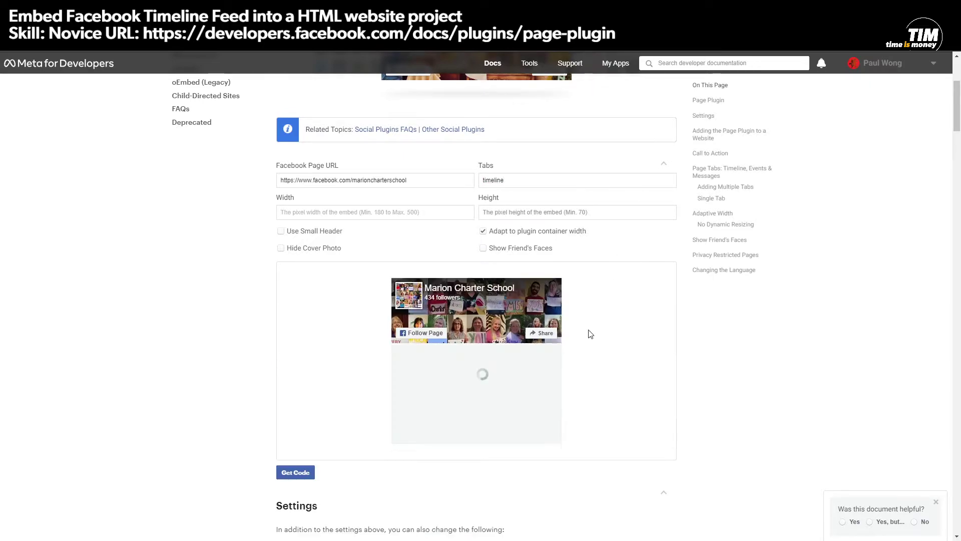
pyautogui.click(511, 184)
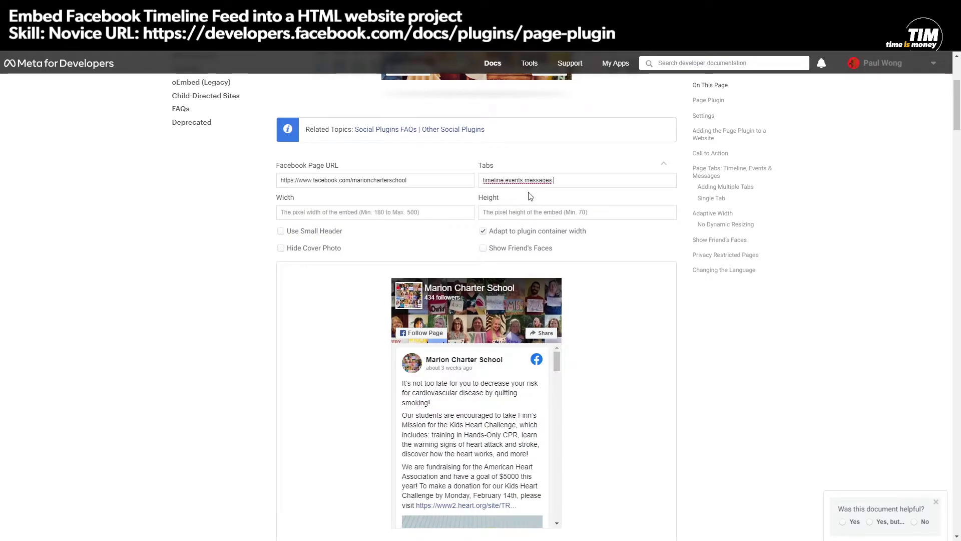
pyautogui.write('events,messages')
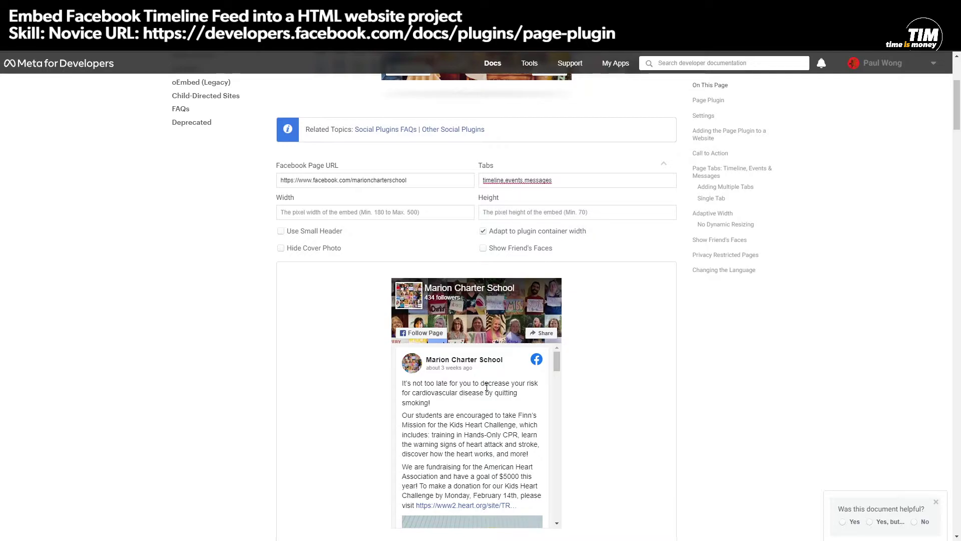
pyautogui.click(620, 310)
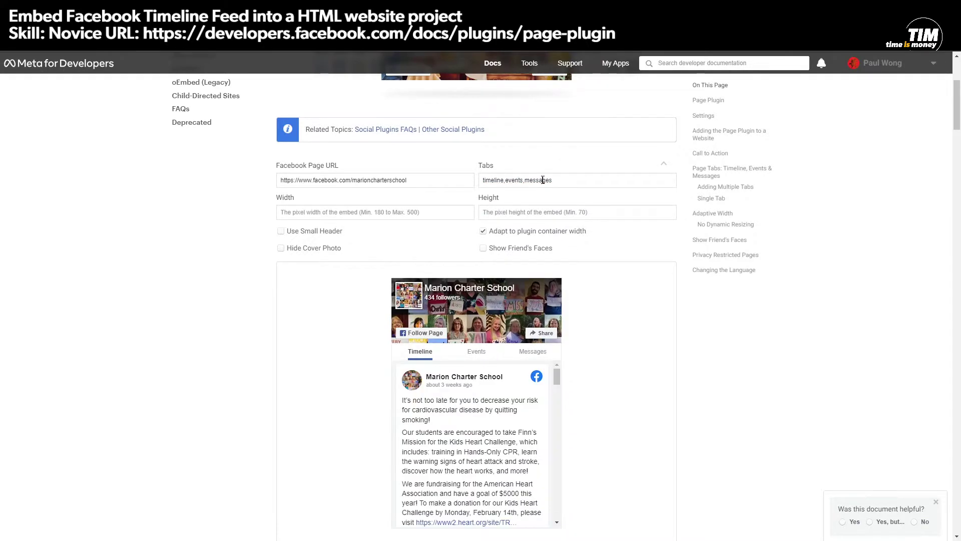
pyautogui.doubleClick(543, 180)
pyautogui.press('BackSpace')
pyautogui.press('Left')
pyautogui.press('Left')
pyautogui.press('Left')
pyautogui.write('v')
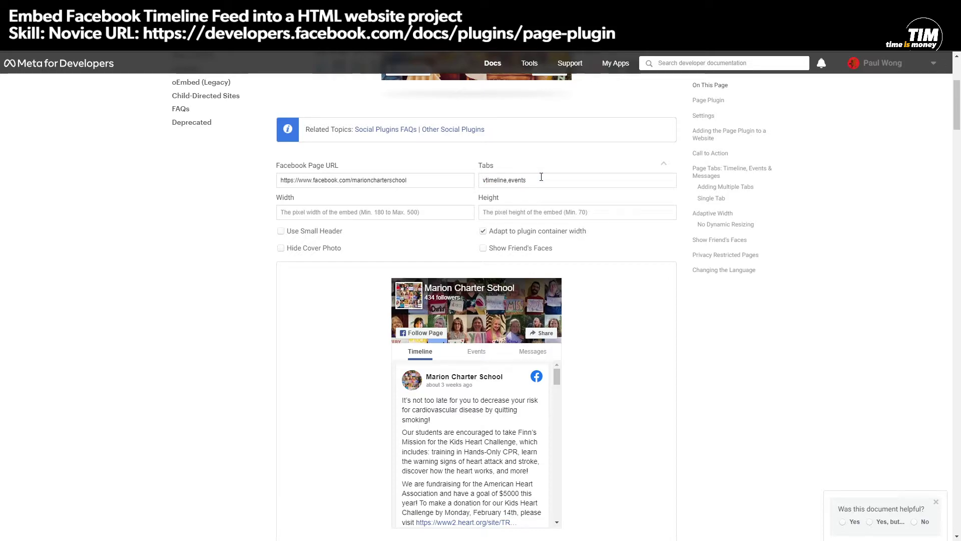
pyautogui.press('BackSpace')
pyautogui.write('messages,')
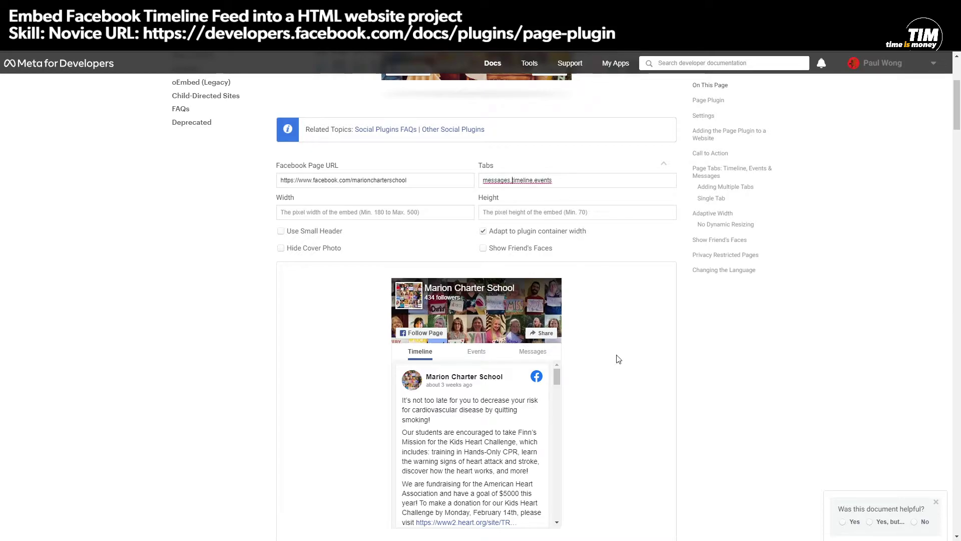
pyautogui.click(619, 359)
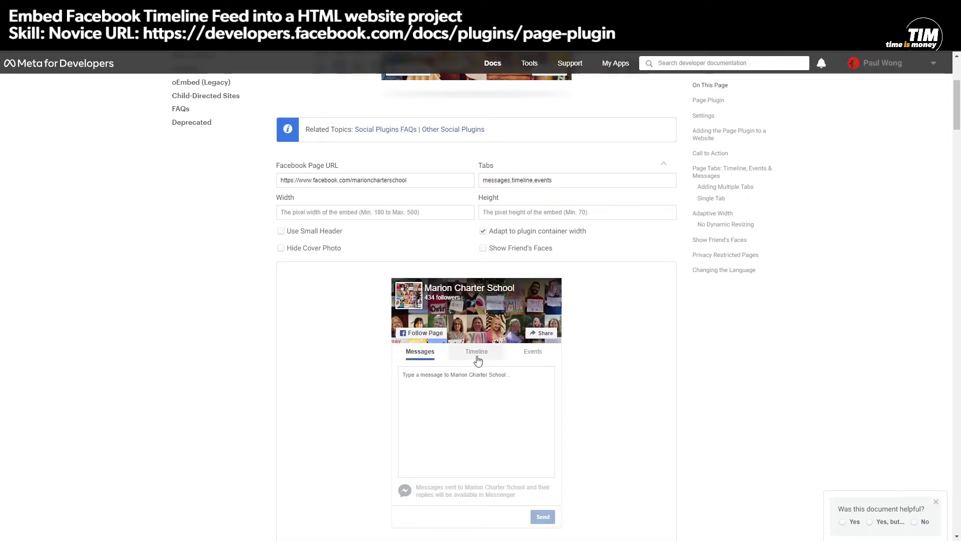
pyautogui.click(478, 357)
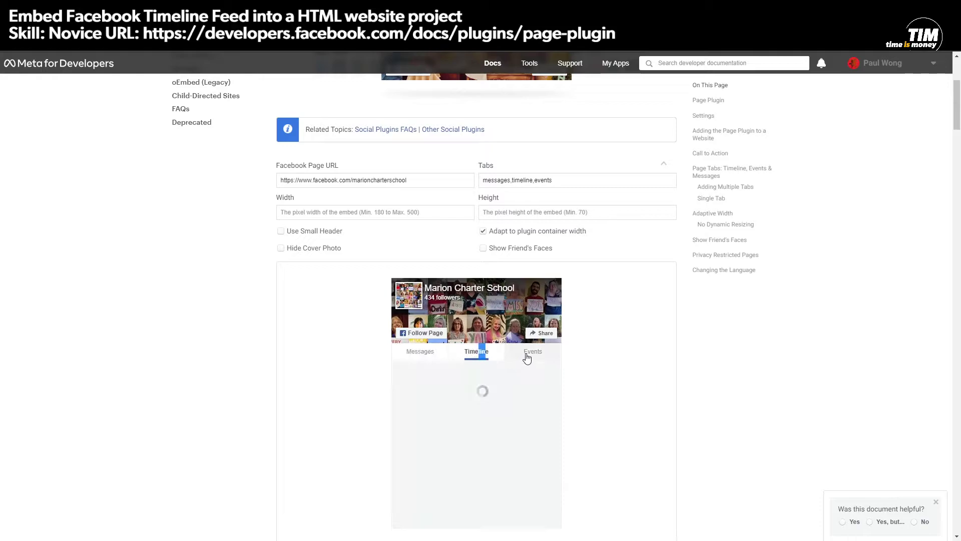
pyautogui.click(481, 356)
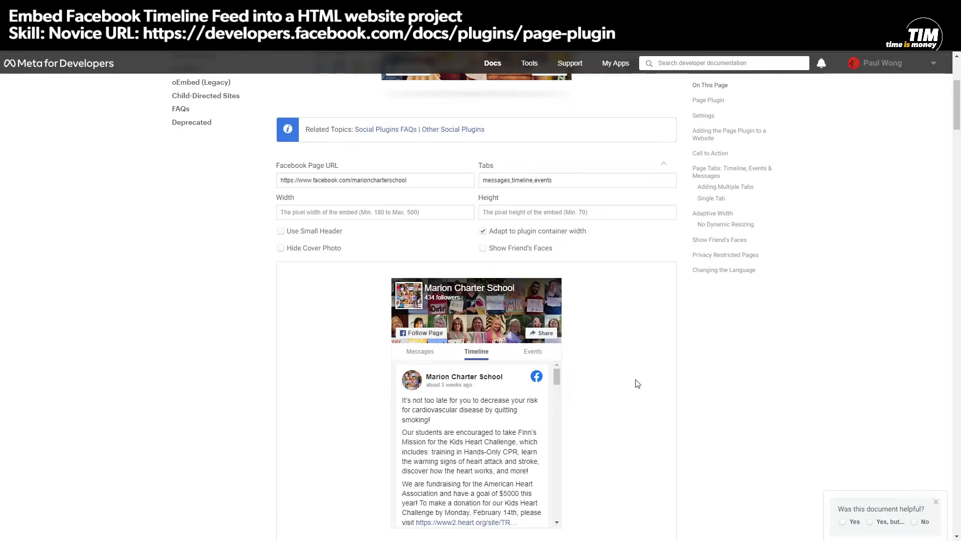
pyautogui.scroll(-20, 736, 423)
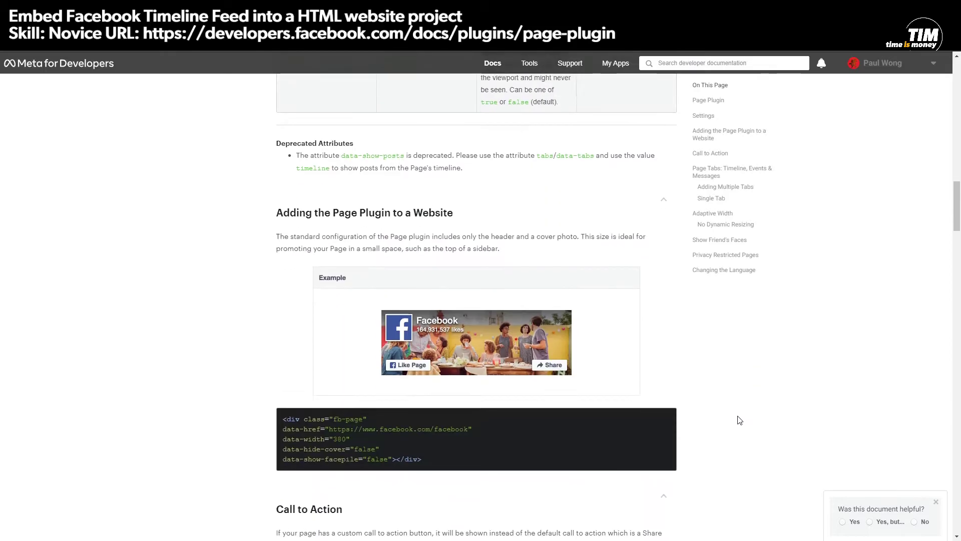
pyautogui.scroll(-10, 740, 419)
pyautogui.scroll(12, 740, 419)
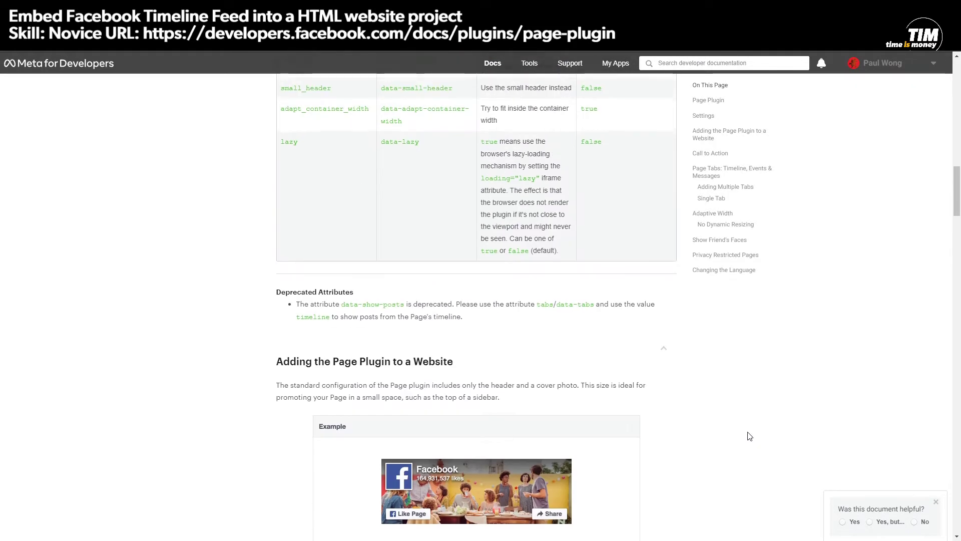
pyautogui.scroll(12, 749, 436)
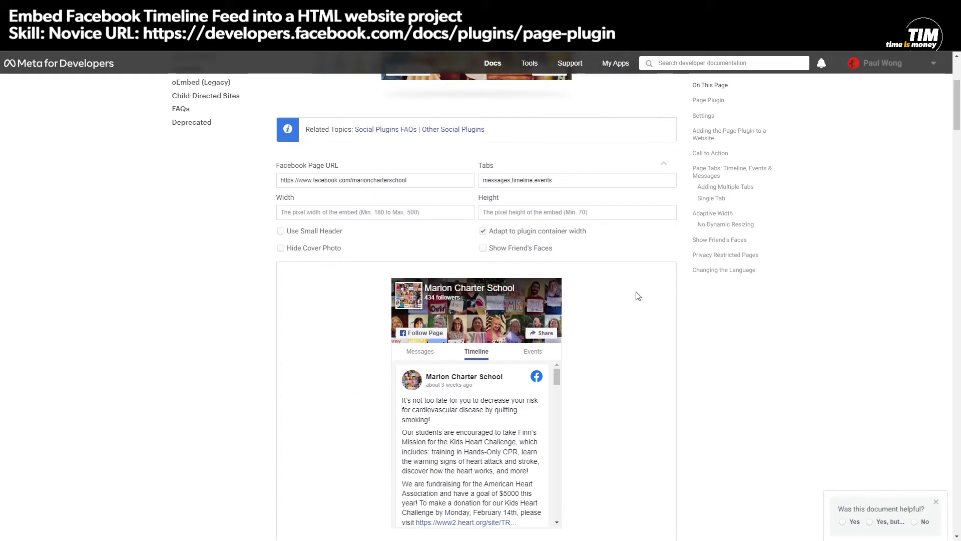
pyautogui.tripleClick(534, 181)
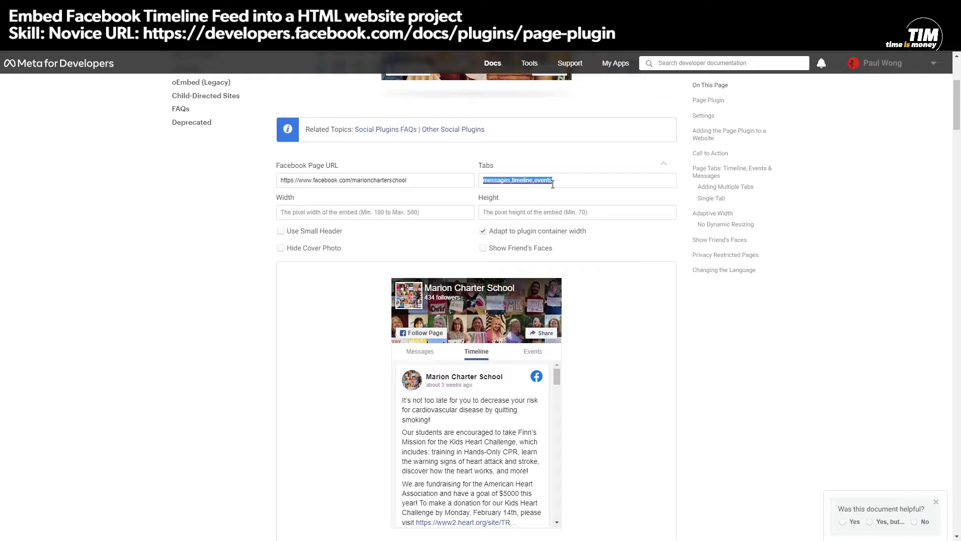
pyautogui.click(551, 182)
pyautogui.doubleClick(549, 182)
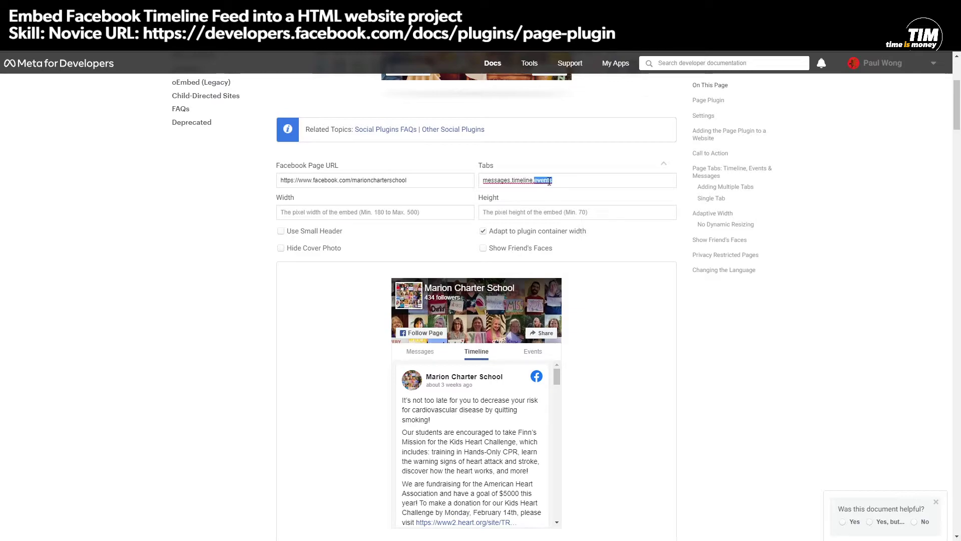
pyautogui.press('BackSpace')
pyautogui.press('BackSpace')
pyautogui.doubleClick(494, 181)
pyautogui.press('BackSpace')
pyautogui.press('Delete')
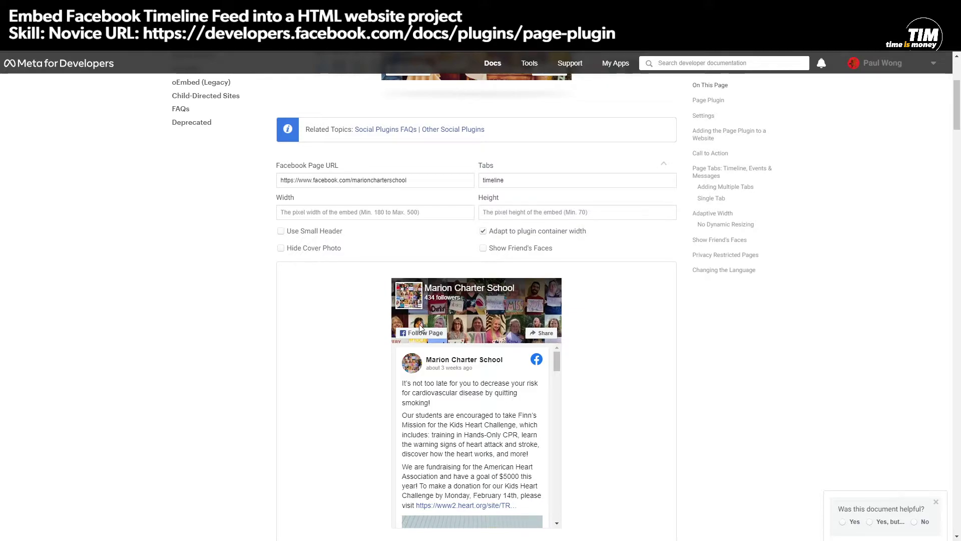
pyautogui.click(483, 249)
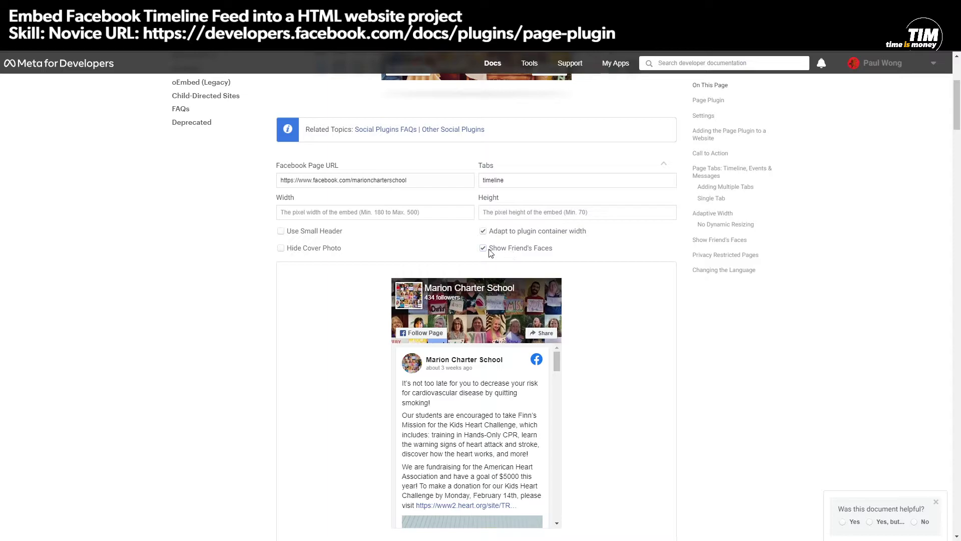
pyautogui.click(484, 248)
# Enter a plugin width of 400 and a height of 200 in the configurator.
pyautogui.scroll(-2, 731, 411)
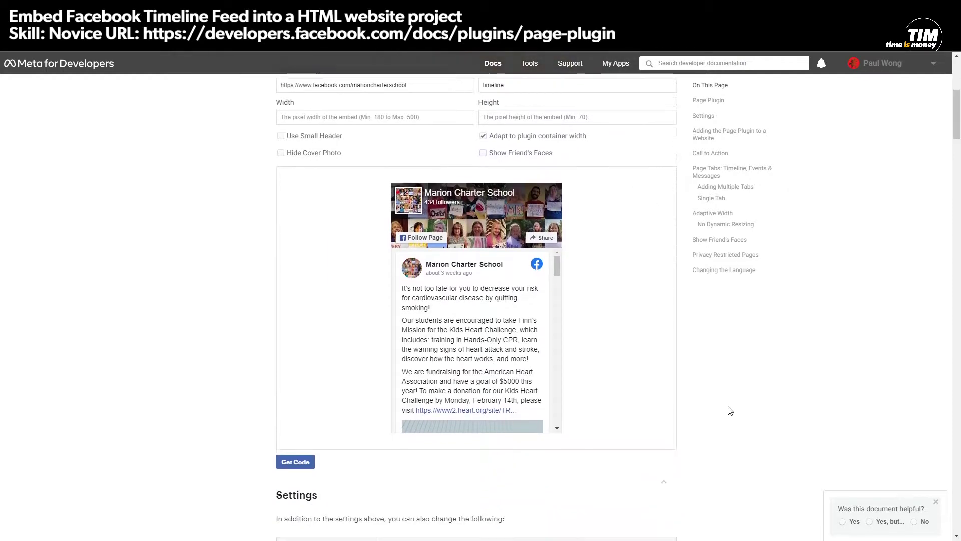
pyautogui.scroll(1, 731, 409)
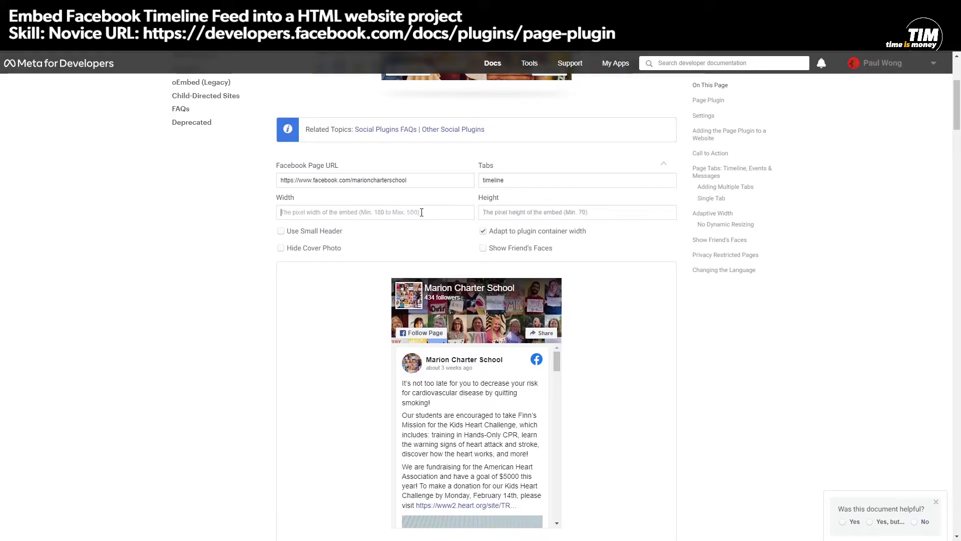
pyautogui.click(380, 213)
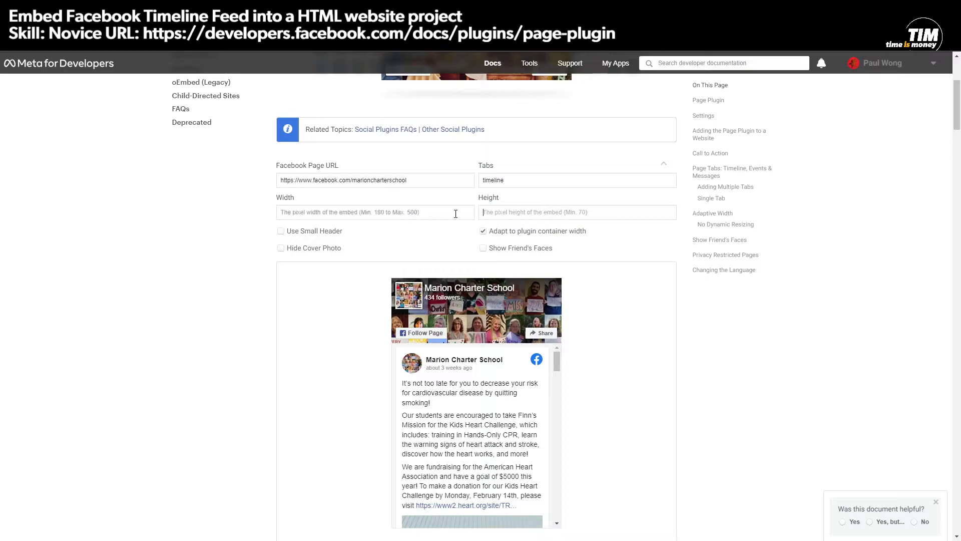
pyautogui.write('4')
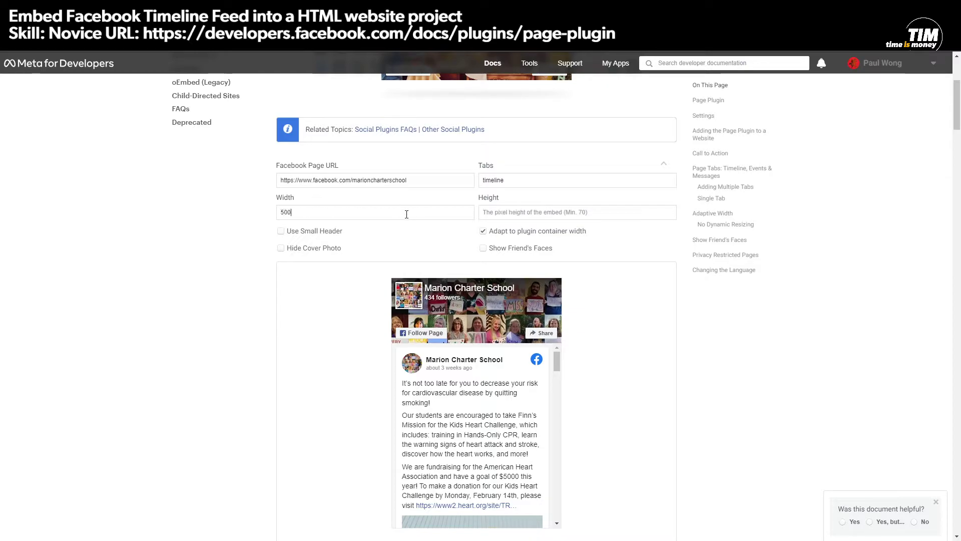
pyautogui.write('00')
pyautogui.press('Tab')
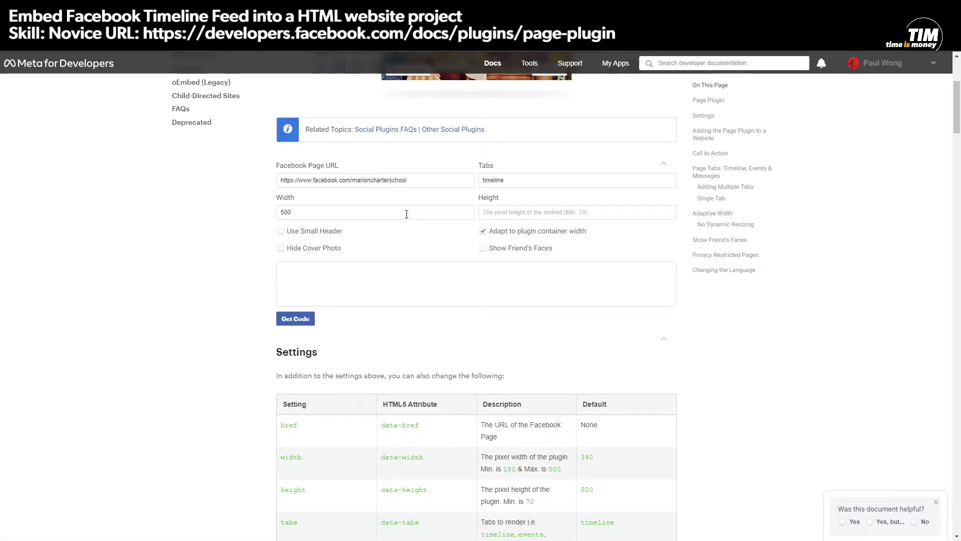
pyautogui.write('200')
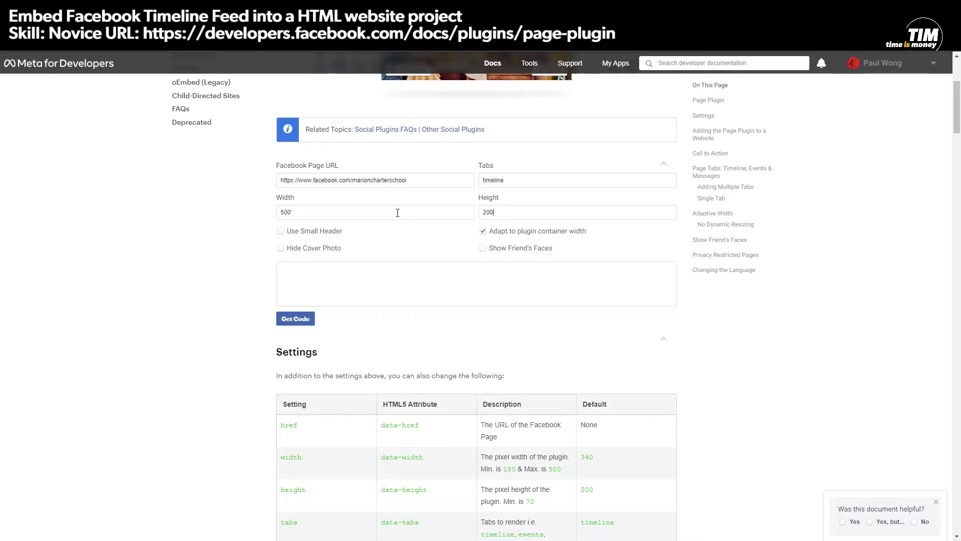
# Fix the stray character in the width and change the plugin height to 1200.
pyautogui.scroll(4, 196, 304)
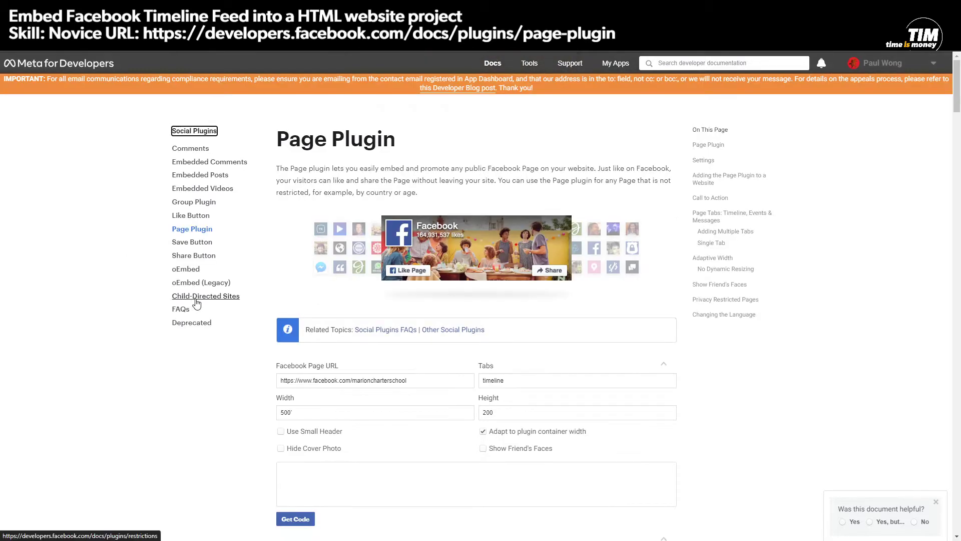
pyautogui.scroll(-2, 193, 399)
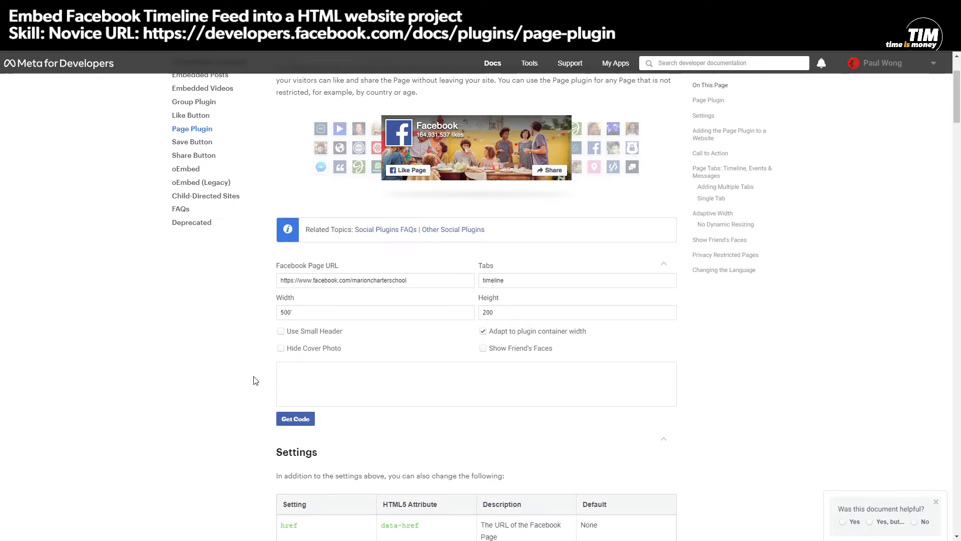
pyautogui.click(333, 313)
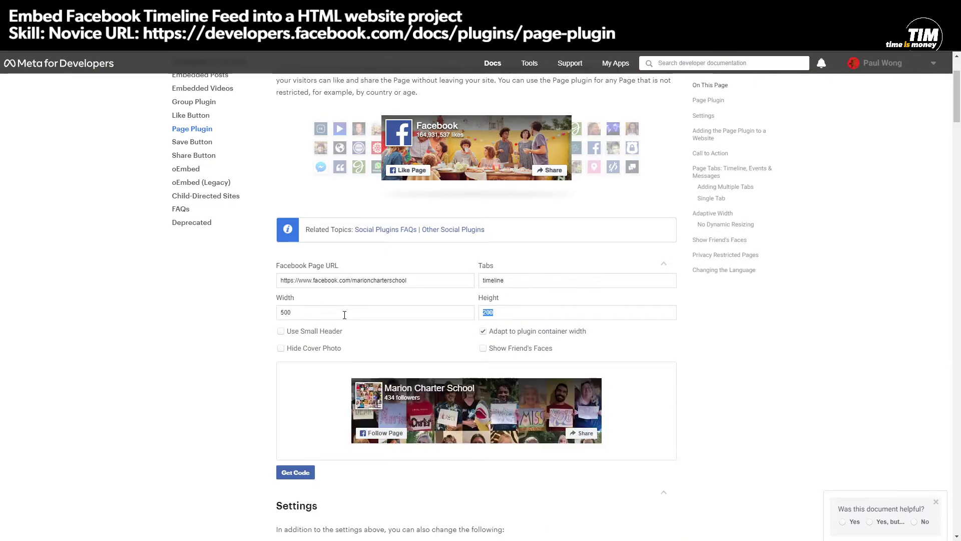
pyautogui.scroll(-2, 165, 400)
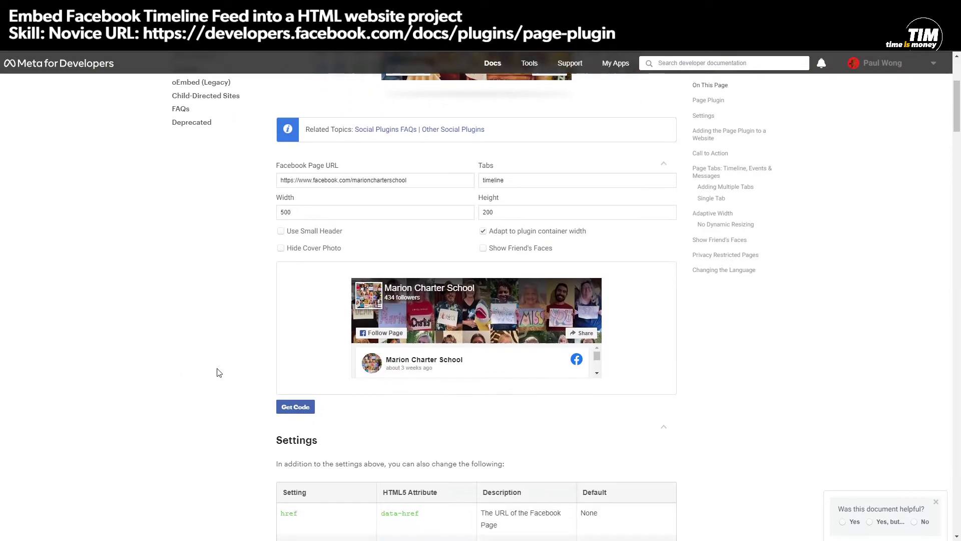
pyautogui.doubleClick(528, 212)
pyautogui.write('12')
pyautogui.scroll(-6, 178, 370)
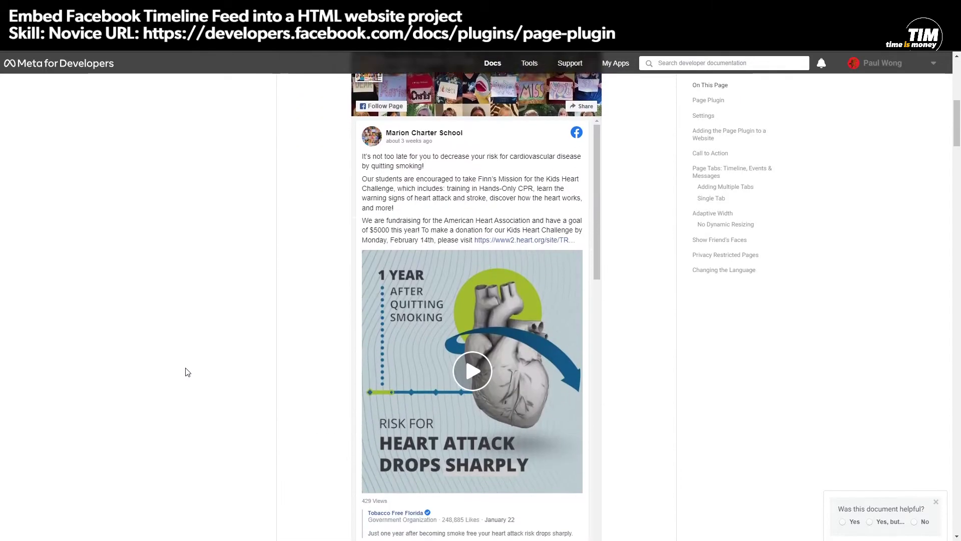
pyautogui.scroll(5, 200, 361)
pyautogui.scroll(-9, 223, 347)
pyautogui.scroll(3, 249, 354)
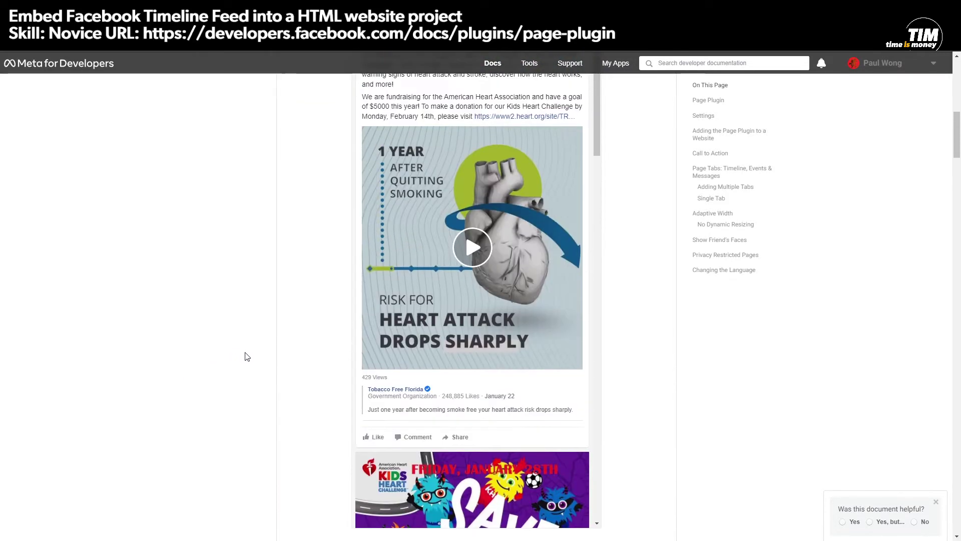
pyautogui.scroll(-2, 281, 400)
# Bring up the embed code and select the IFrame version's iframe code.
pyautogui.click(296, 456)
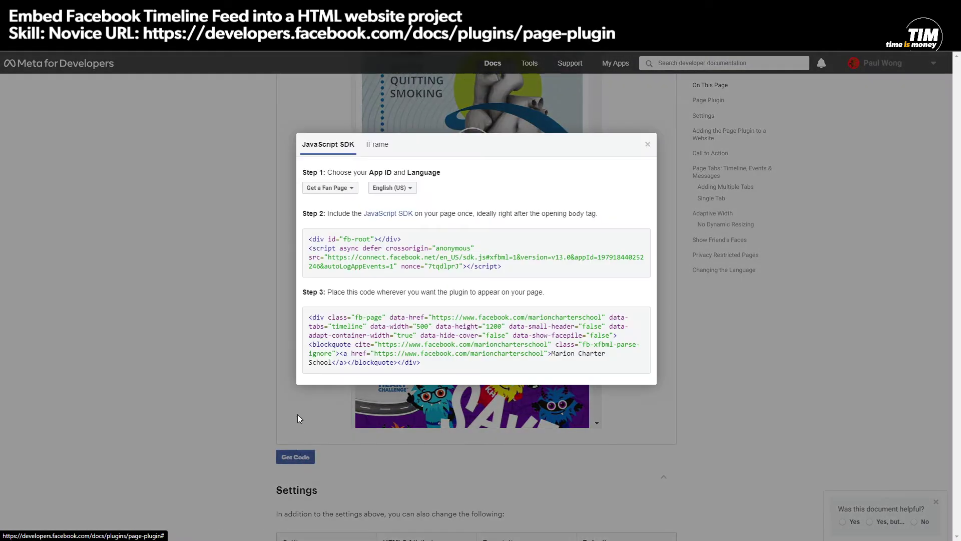
pyautogui.click(382, 147)
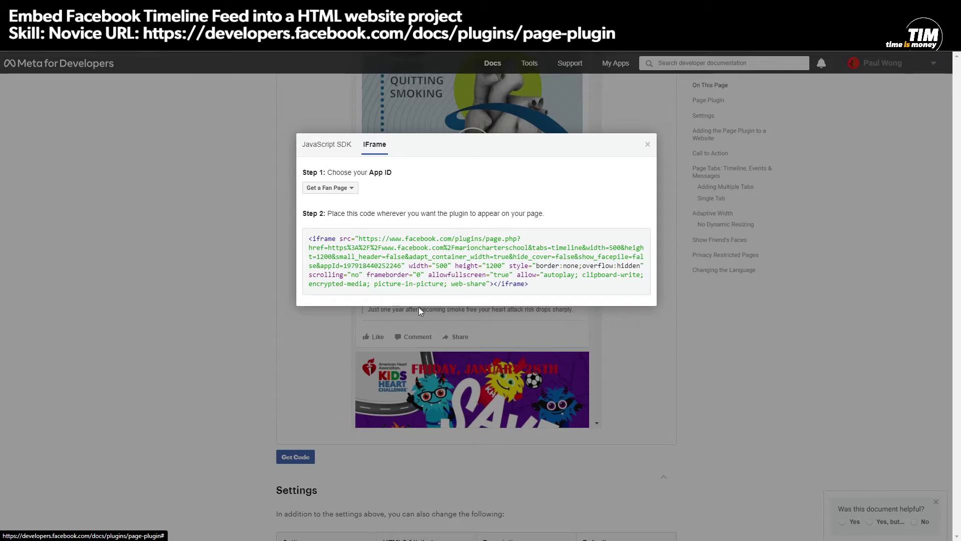
pyautogui.moveTo(534, 287); pyautogui.dragTo(283, 245)
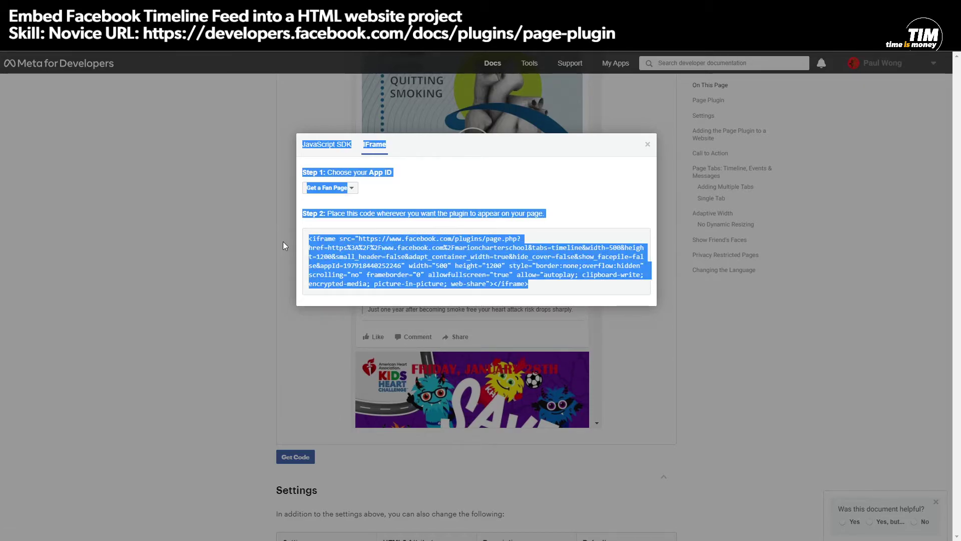
pyautogui.click(330, 242)
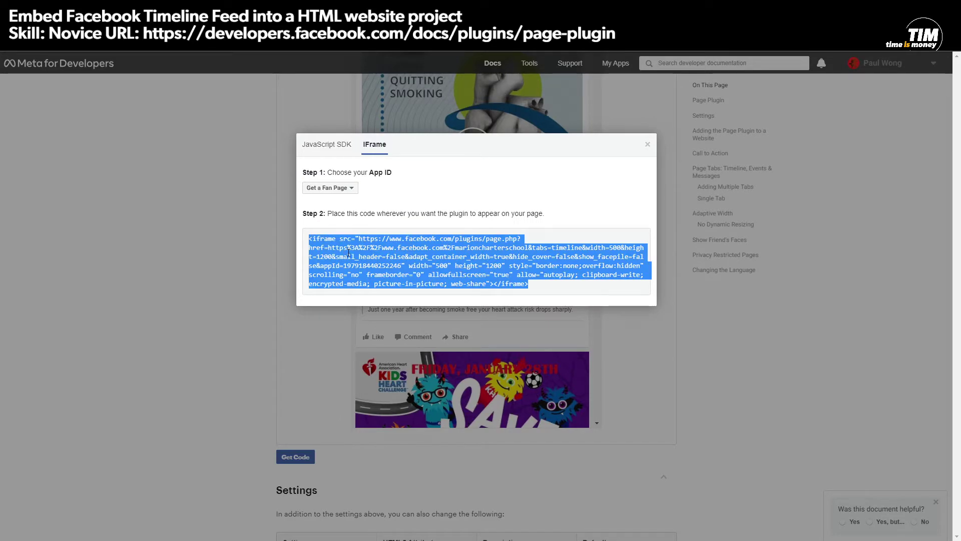
# Close the embed code window to return to the Marion Charter School preview.
pyautogui.click(205, 295)
pyautogui.scroll(2, 282, 324)
pyautogui.scroll(4, 282, 324)
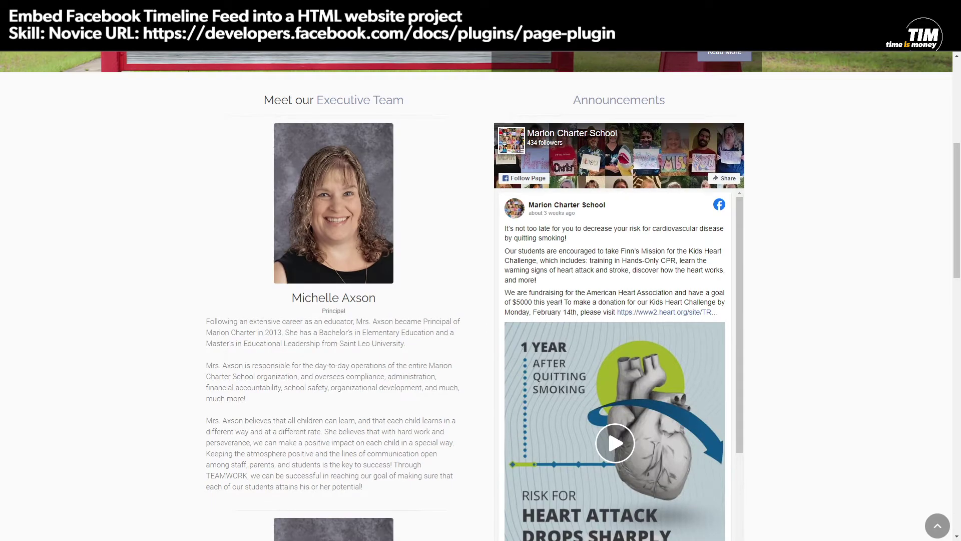
pyautogui.scroll(5, 814, 308)
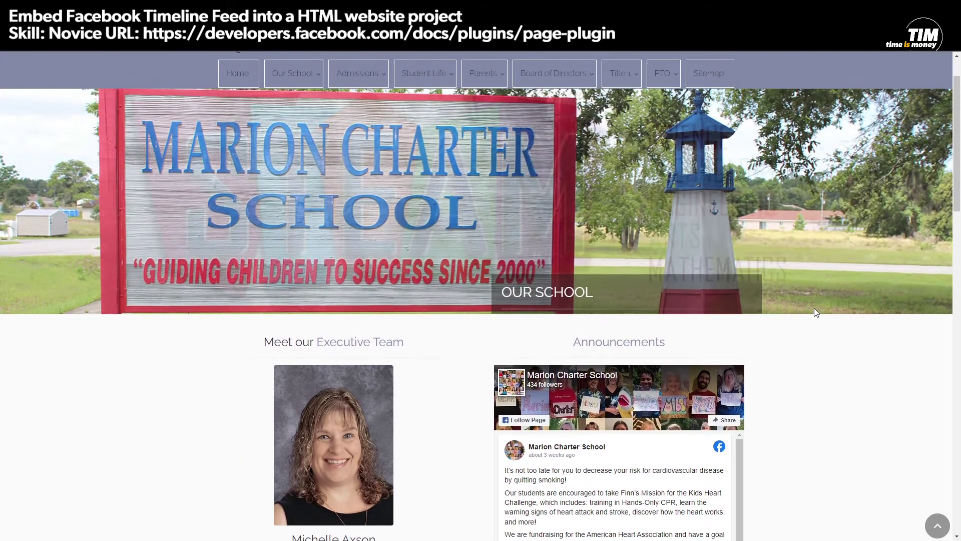
pyautogui.scroll(-6, 814, 308)
pyautogui.scroll(2, 817, 316)
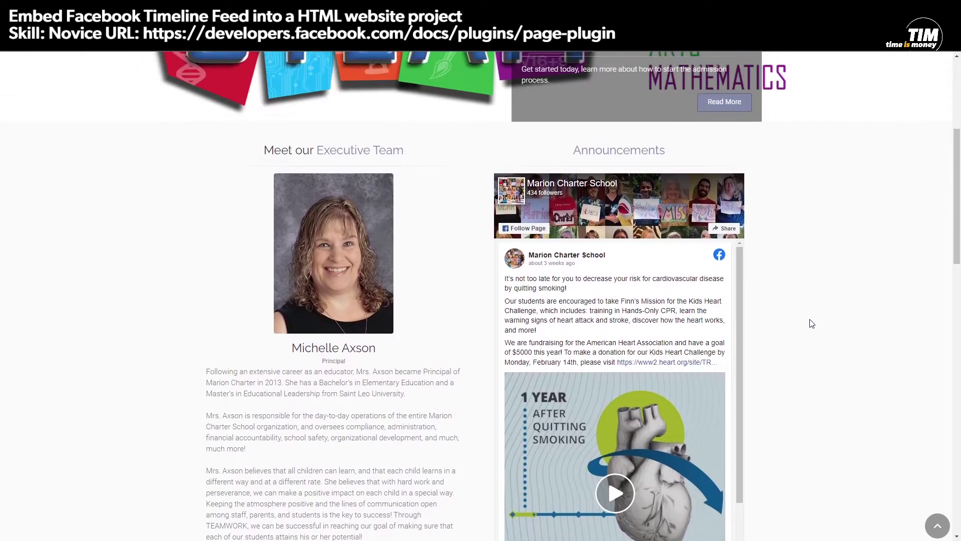
pyautogui.scroll(-1, 806, 350)
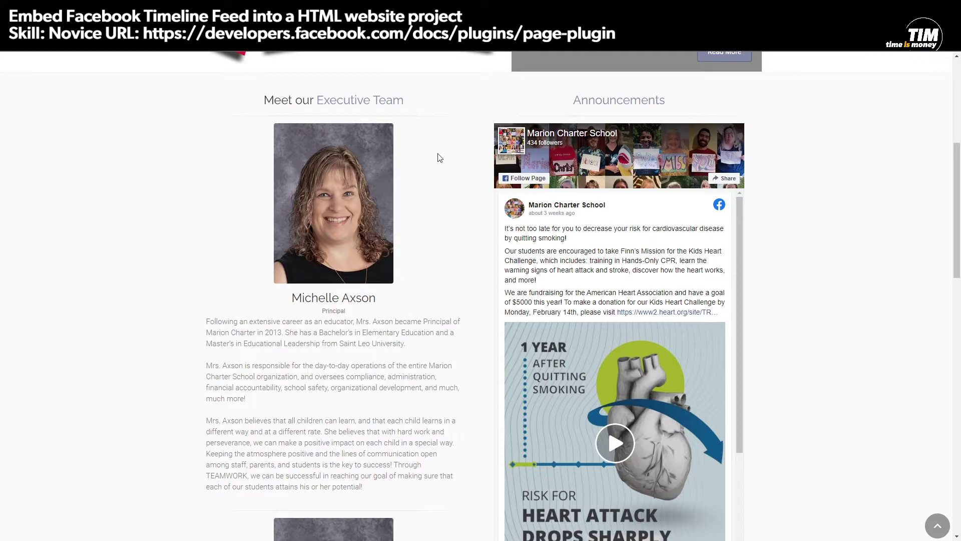
pyautogui.scroll(5, 445, 215)
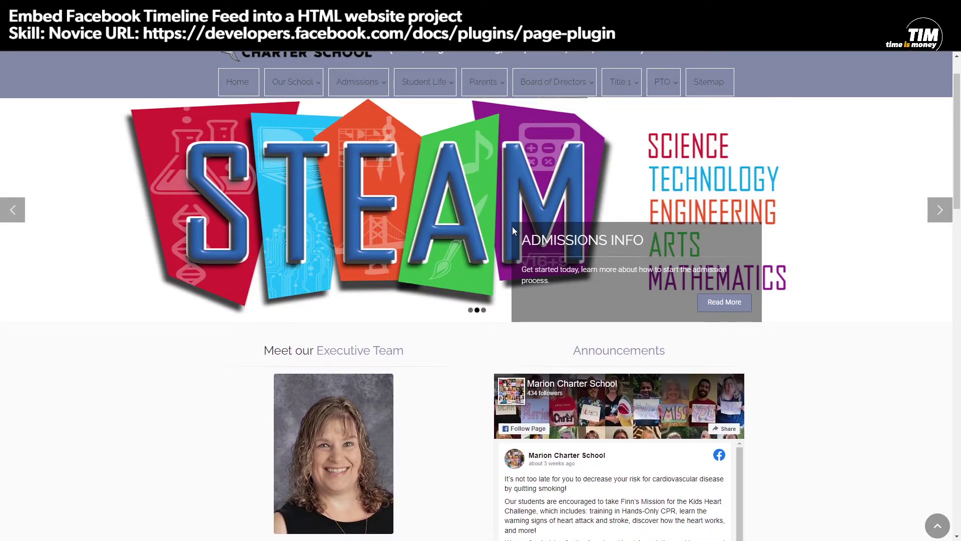
pyautogui.scroll(-3, 823, 343)
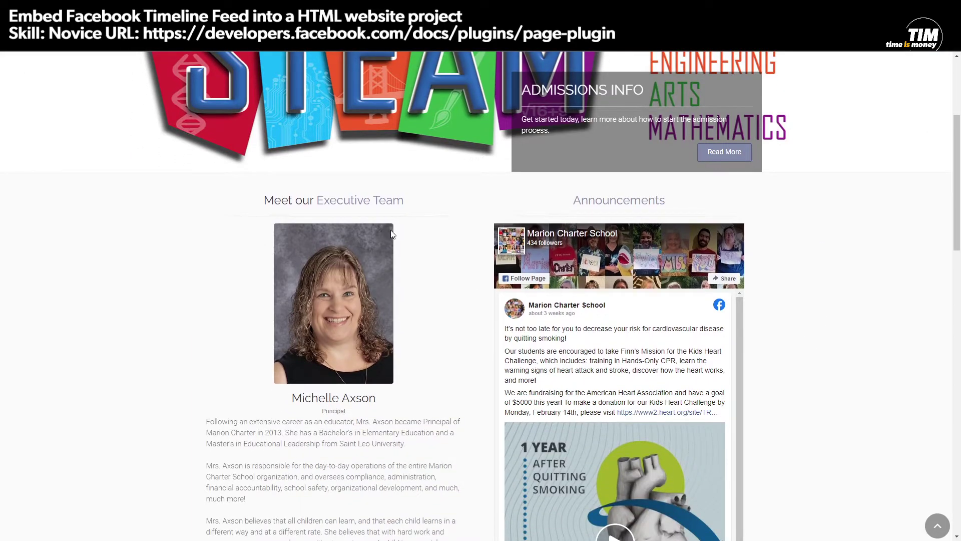
pyautogui.scroll(-5, 391, 234)
pyautogui.scroll(-2, 428, 286)
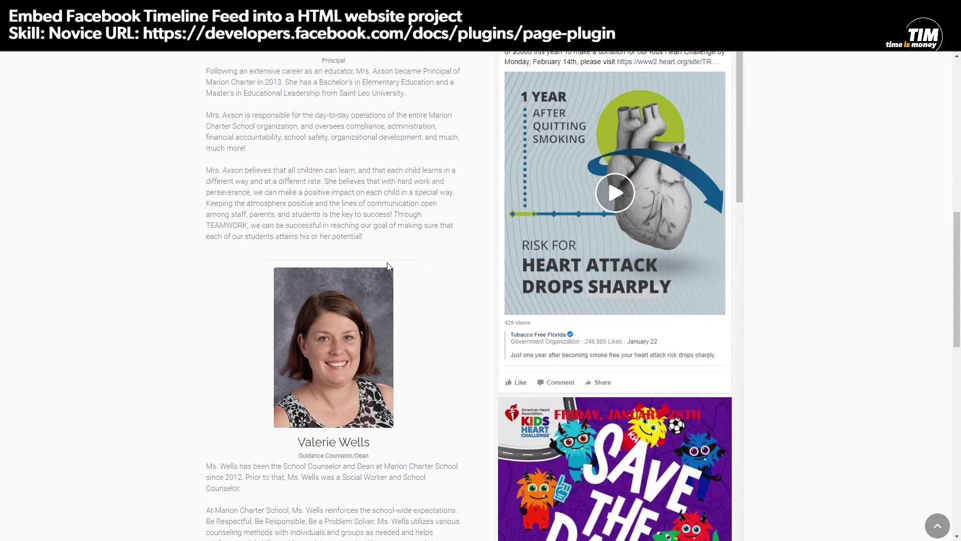
pyautogui.scroll(5, 429, 314)
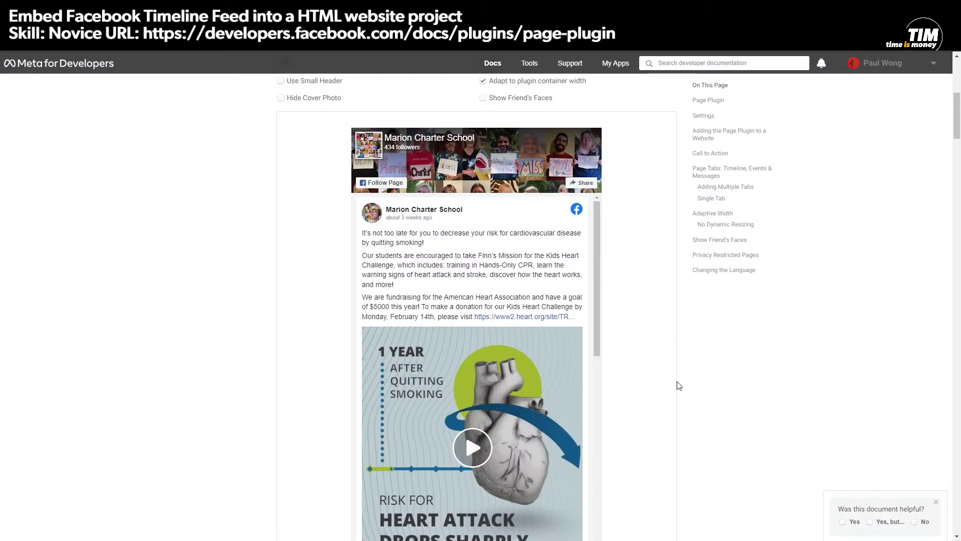
pyautogui.scroll(1, 699, 446)
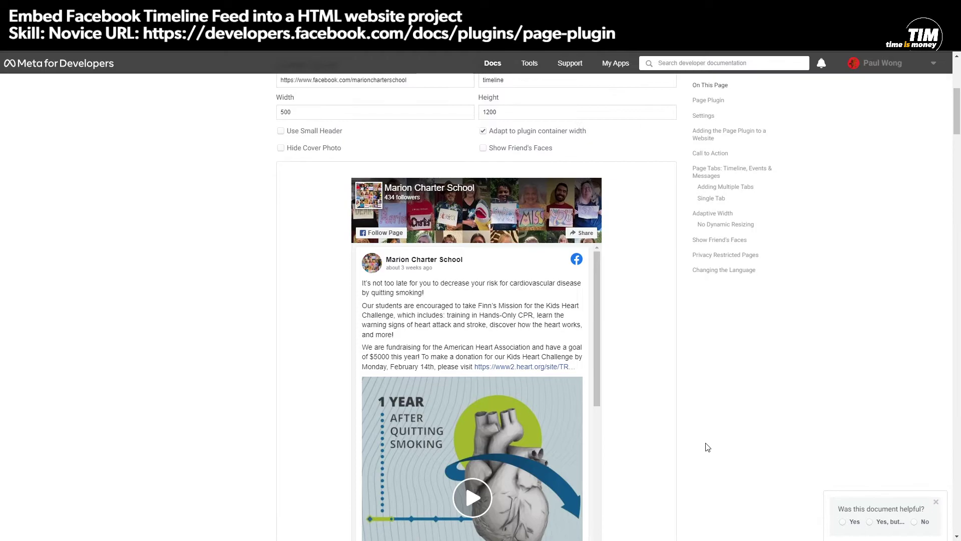
pyautogui.scroll(2, 707, 448)
pyautogui.scroll(-10, 708, 447)
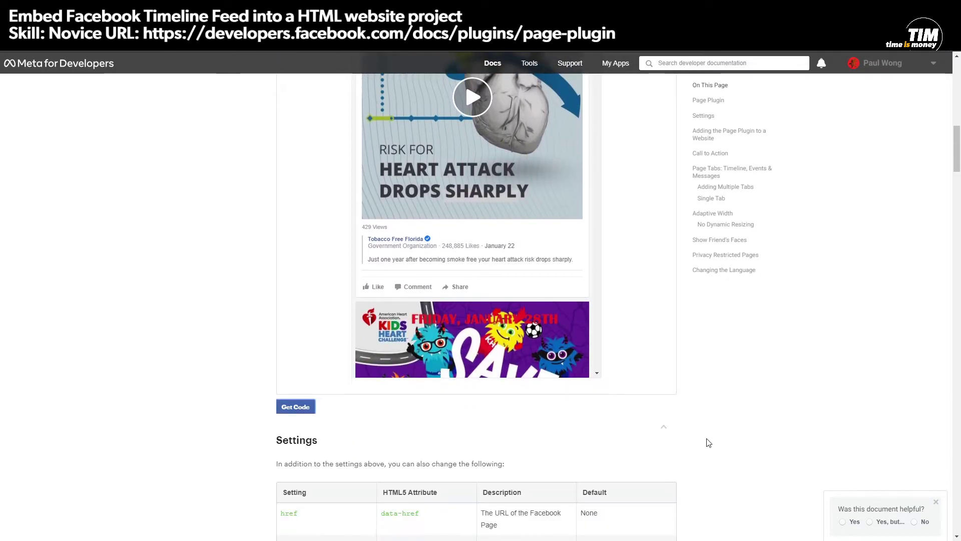
pyautogui.scroll(1, 708, 443)
pyautogui.scroll(-6, 707, 445)
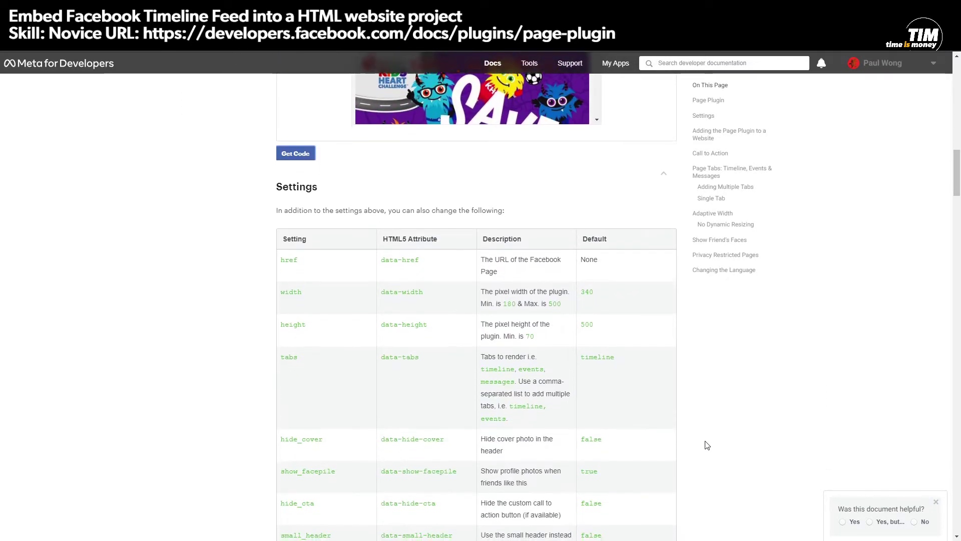
pyautogui.scroll(-12, 707, 445)
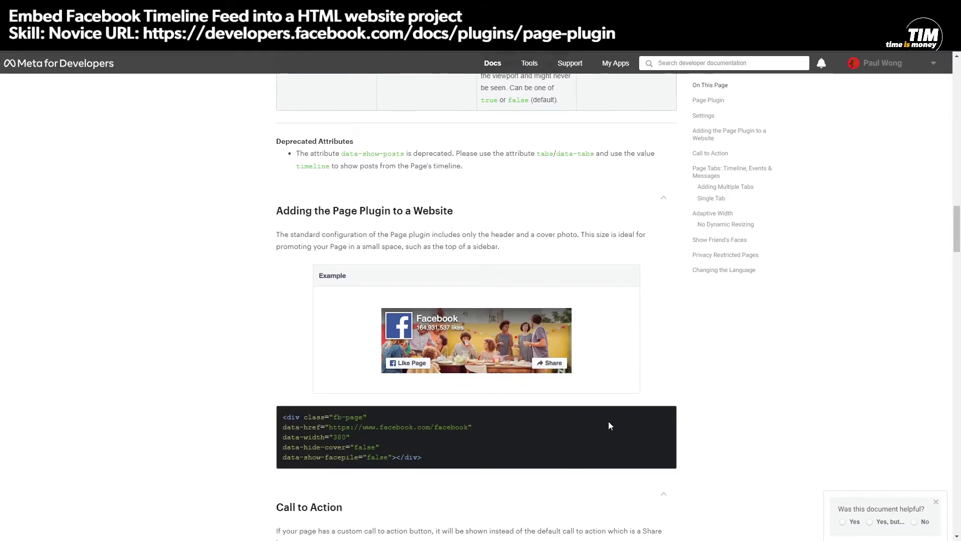
pyautogui.scroll(20, 621, 423)
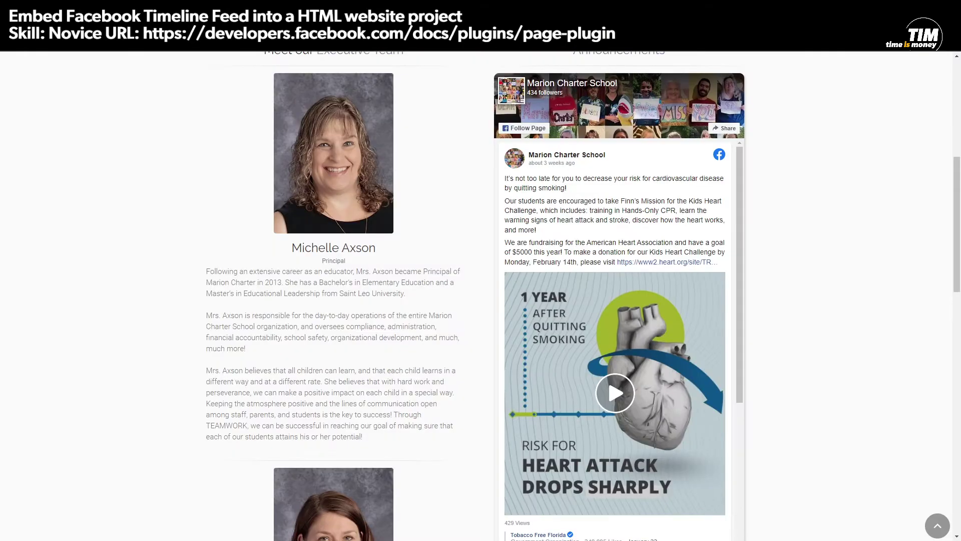
pyautogui.scroll(2, 481, 300)
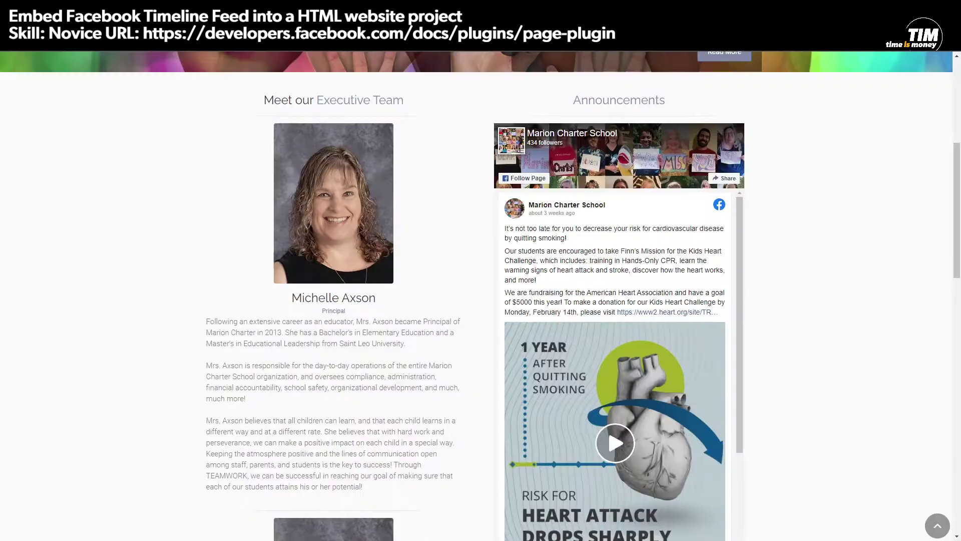
# Scroll the reloaded homepage to Announcements to check the embedded Marion Charter School timeline.
pyautogui.scroll(-1, 741, 150)
pyautogui.scroll(1, 741, 150)
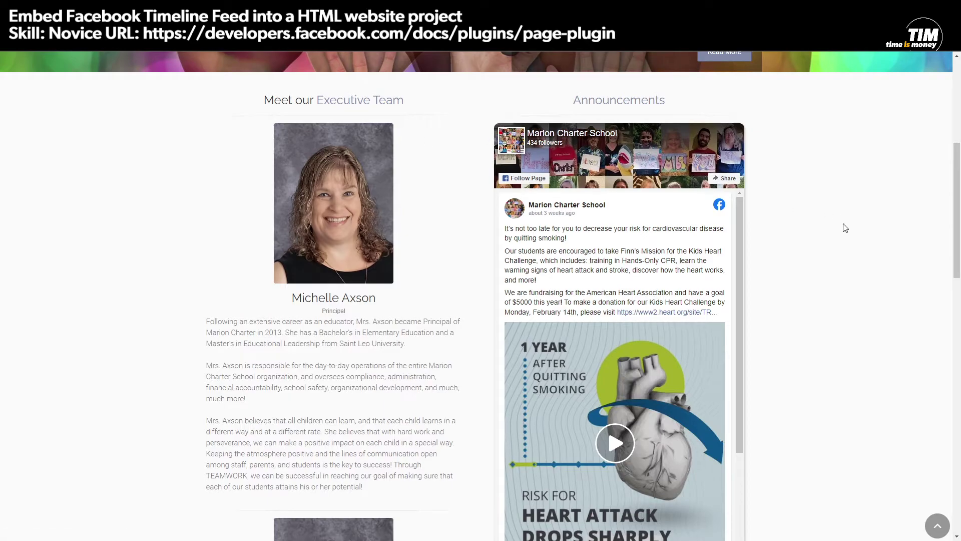
pyautogui.scroll(-10, 832, 255)
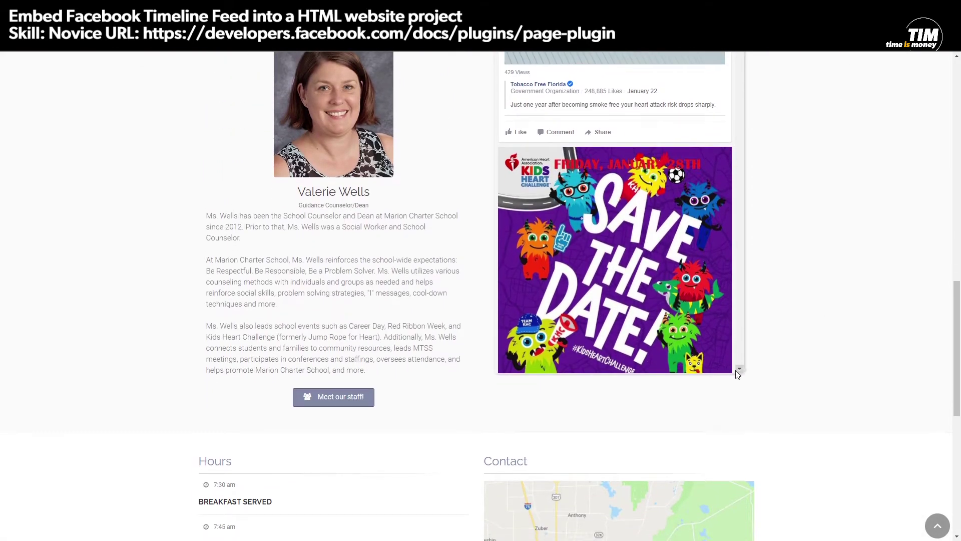
pyautogui.scroll(3, 777, 378)
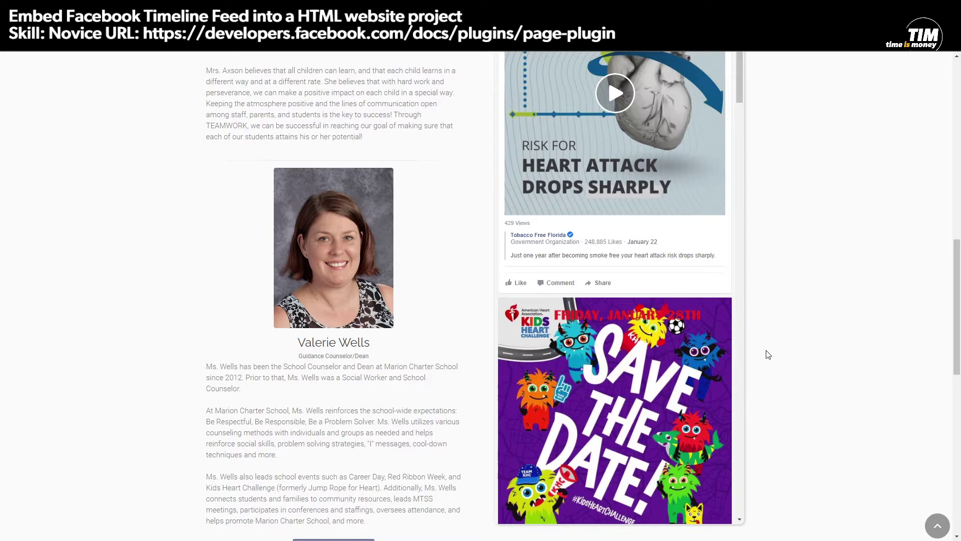
pyautogui.scroll(9, 768, 305)
pyautogui.scroll(-3, 776, 296)
pyautogui.scroll(7, 776, 294)
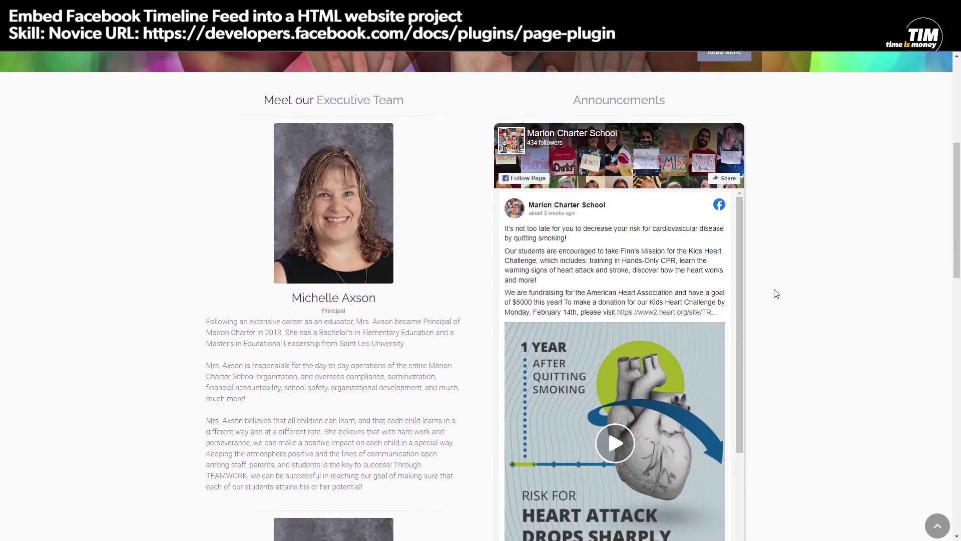
pyautogui.scroll(-7, 766, 306)
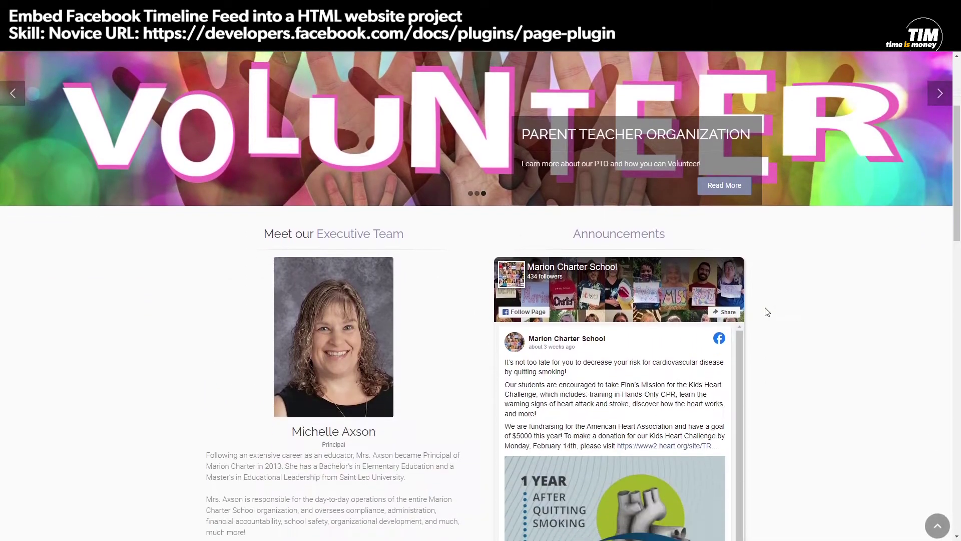
pyautogui.scroll(1, 804, 261)
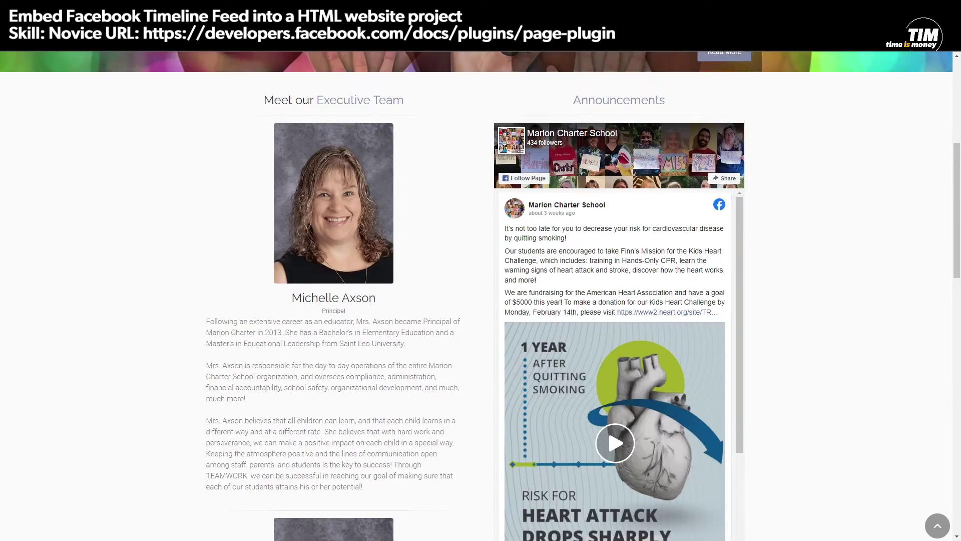
pyautogui.scroll(-1, 804, 262)
pyautogui.scroll(7, 788, 334)
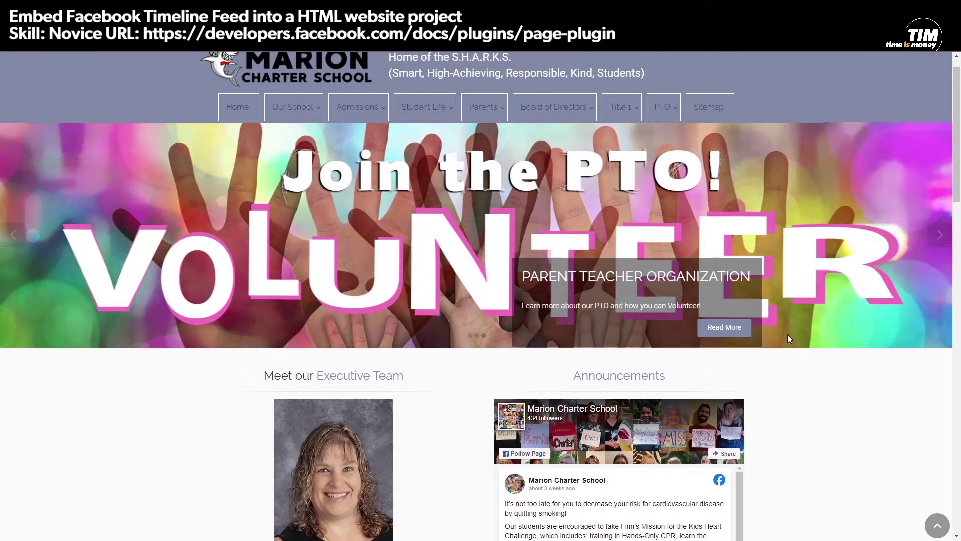
pyautogui.scroll(-7, 792, 352)
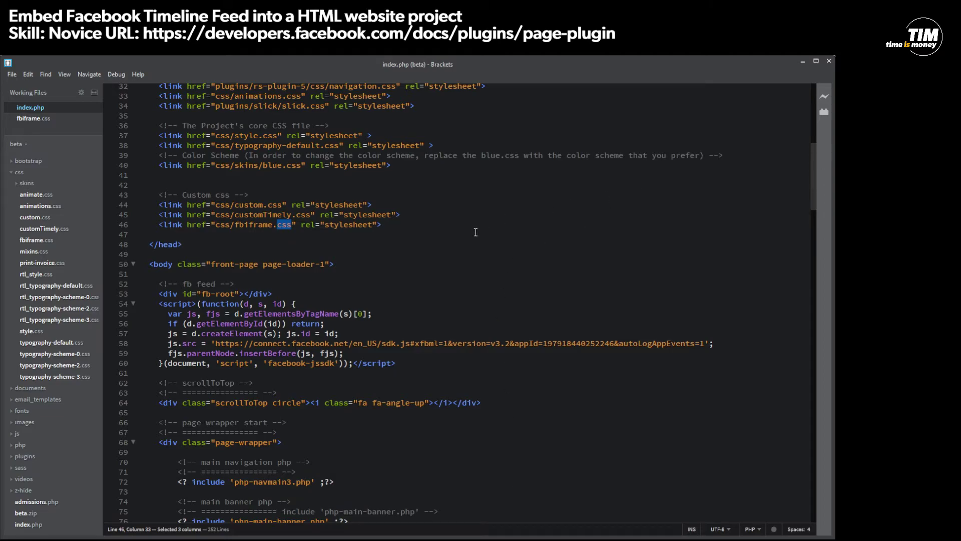
# Highlight the css/fbiframe.css stylesheet link and its fbiframe file name in index.php.
pyautogui.tripleClick(243, 227)
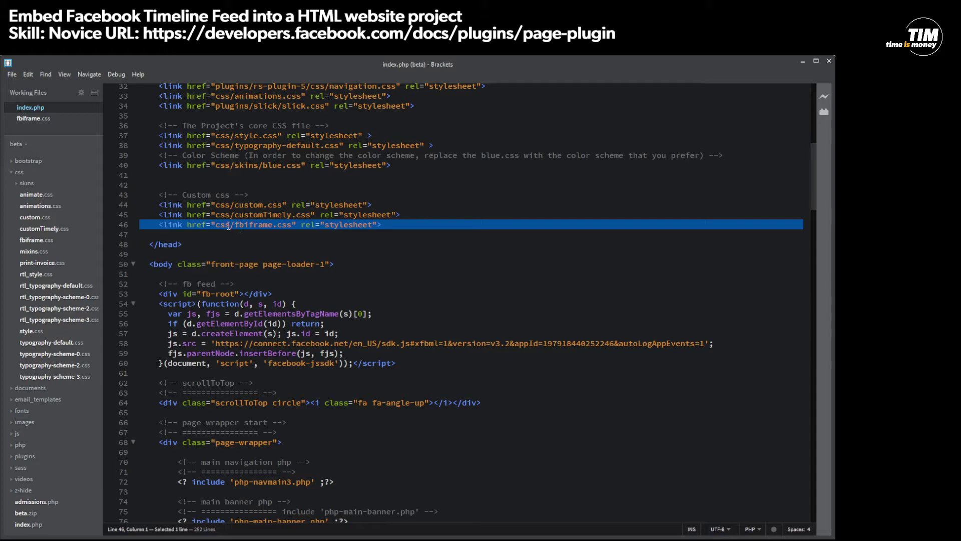
pyautogui.click(225, 225)
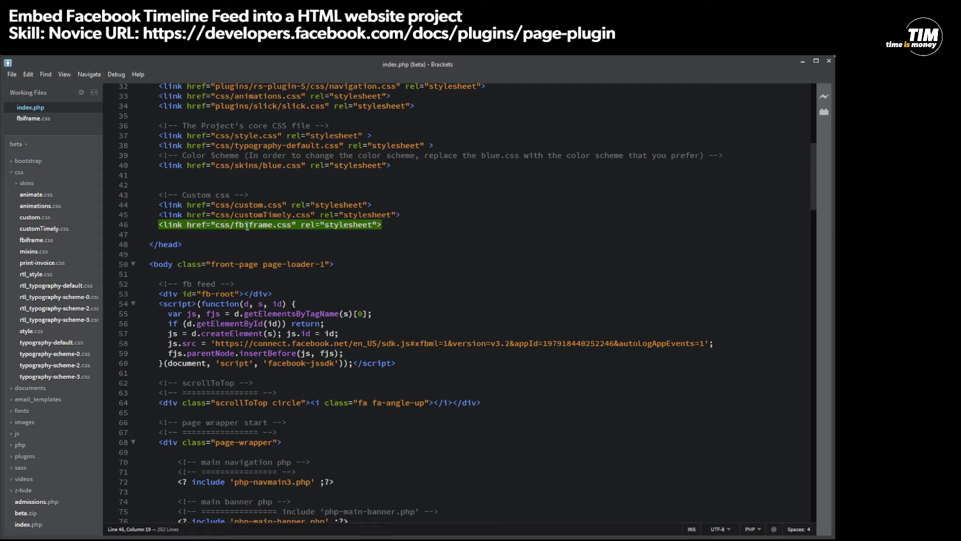
pyautogui.moveTo(235, 225); pyautogui.dragTo(273, 226)
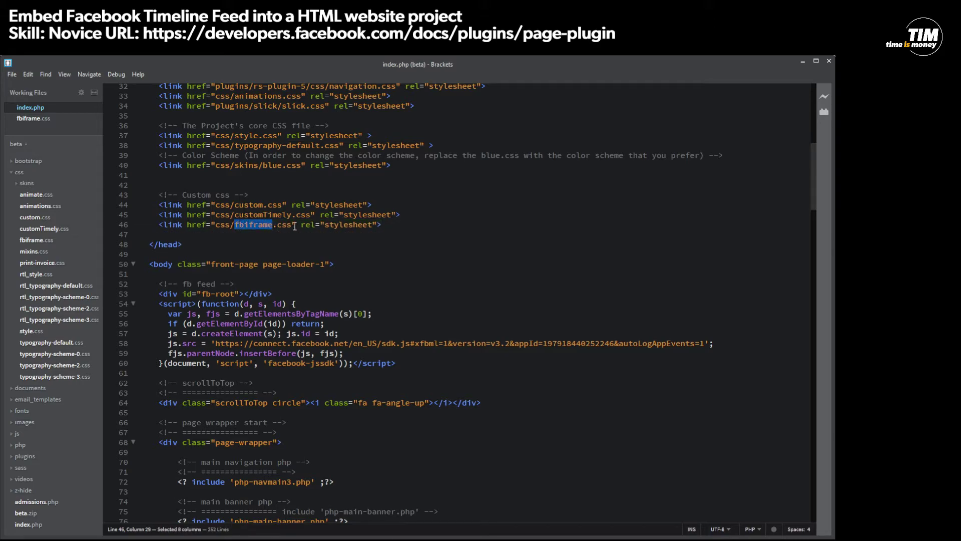
pyautogui.click(294, 226)
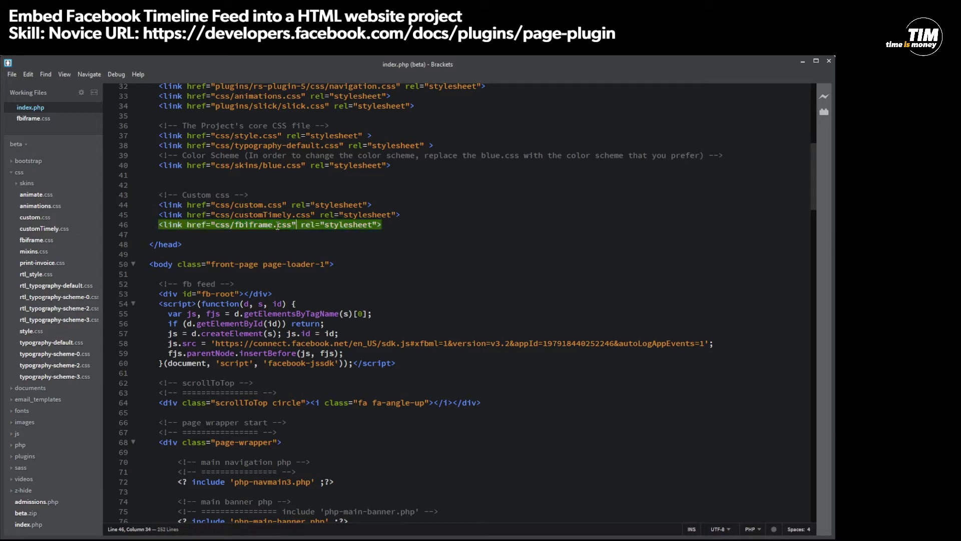
# Show fbiframe.css and highlight its iframe rules: 10px border-radius, 2px 2px 4px #ccc shadow.
pyautogui.click(44, 119)
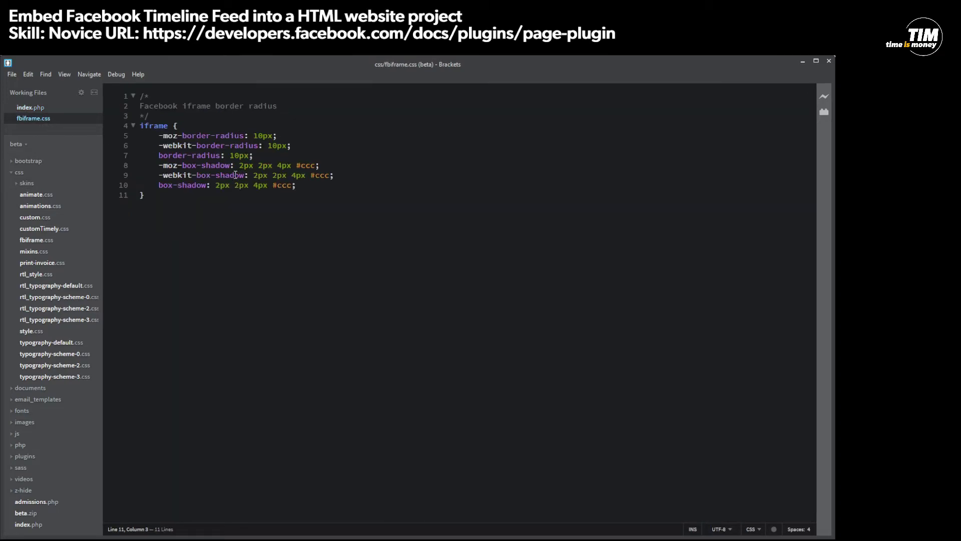
pyautogui.moveTo(201, 200); pyautogui.dragTo(125, 100)
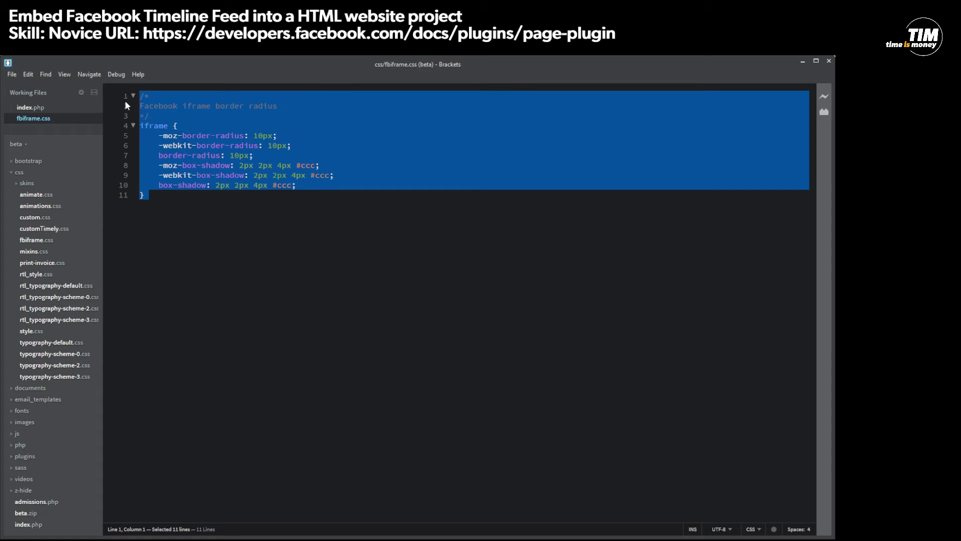
pyautogui.click(202, 239)
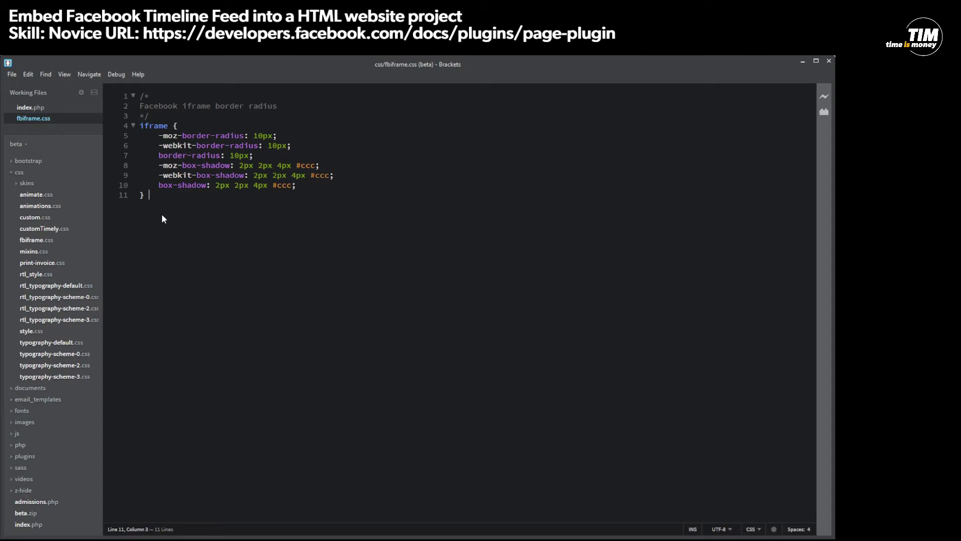
# Highlight 'fbiframe' in index.php's link, then the iframe selector in fbiframe.css.
pyautogui.click(40, 107)
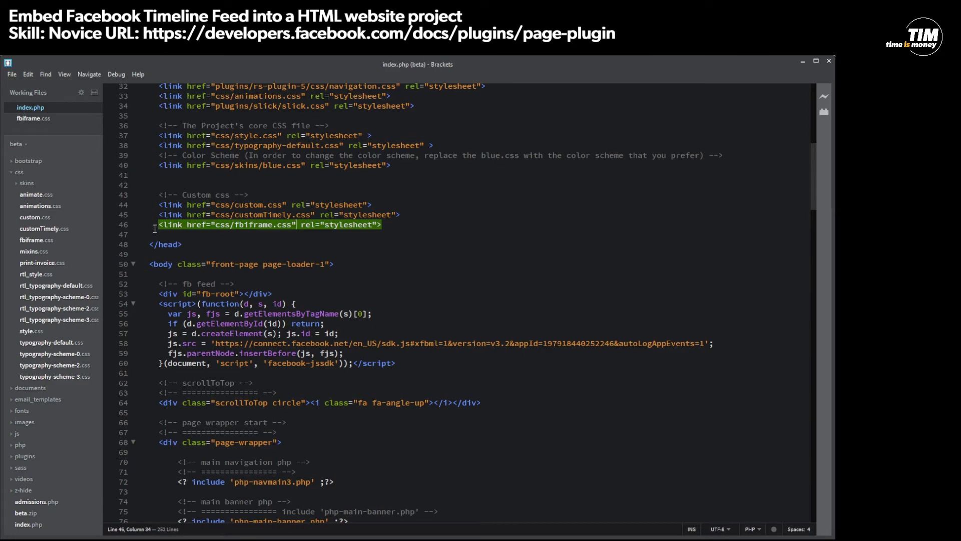
pyautogui.click(220, 237)
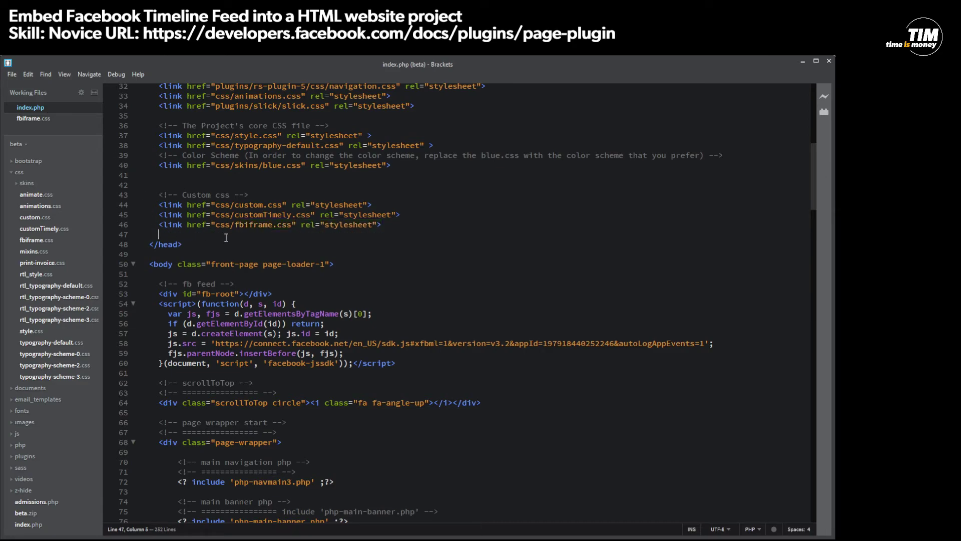
pyautogui.doubleClick(261, 227)
pyautogui.click(336, 247)
pyautogui.click(25, 119)
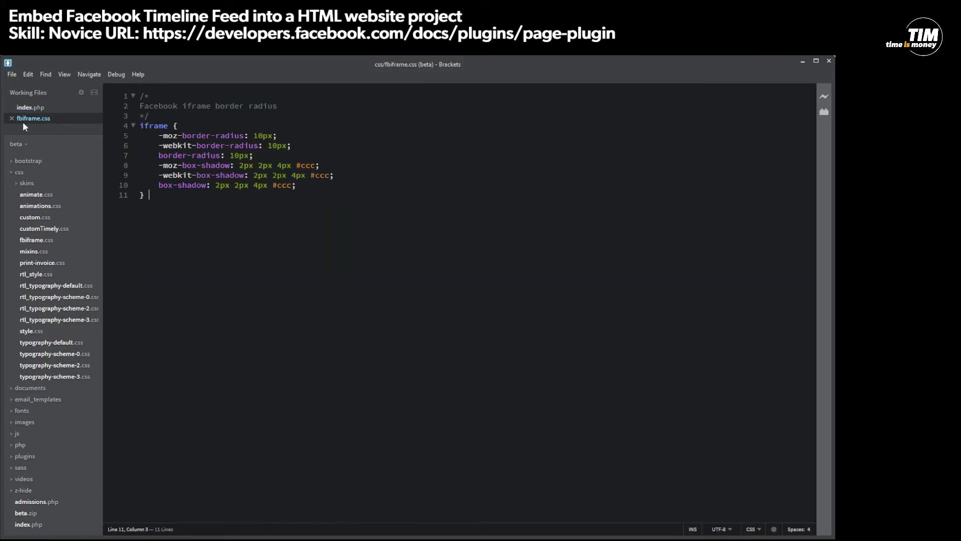
pyautogui.doubleClick(151, 127)
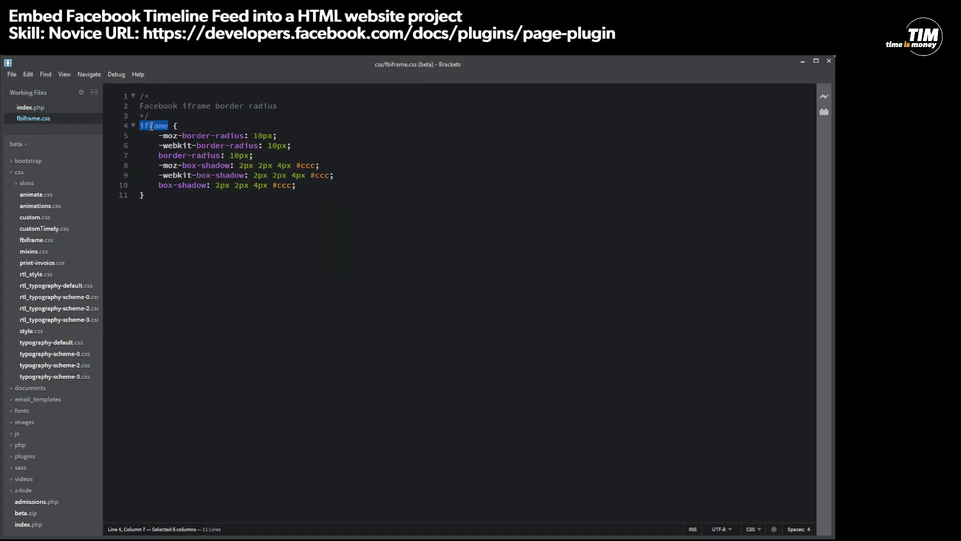
# Alternate between index.php and fbiframe.css, reselecting the iframe selector, ending on index.php.
pyautogui.click(33, 107)
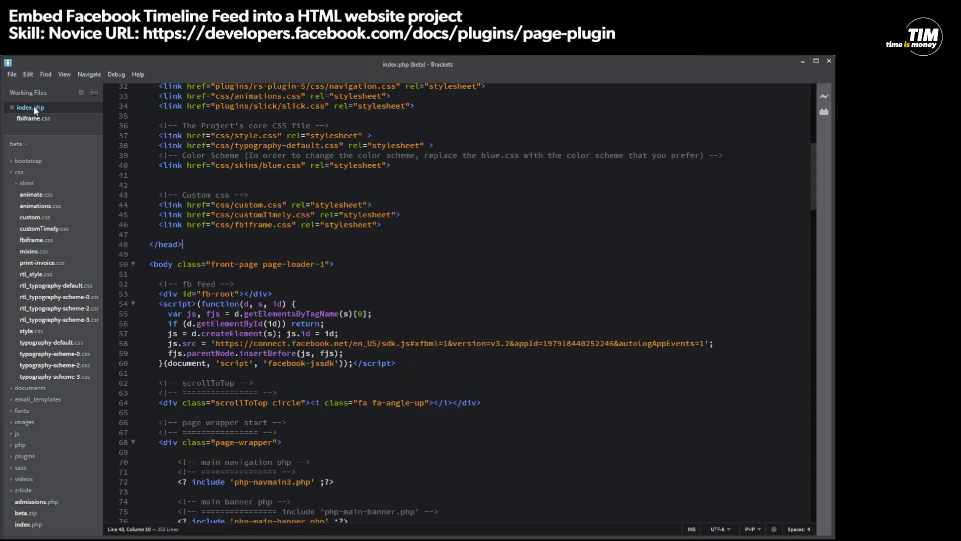
pyautogui.click(37, 119)
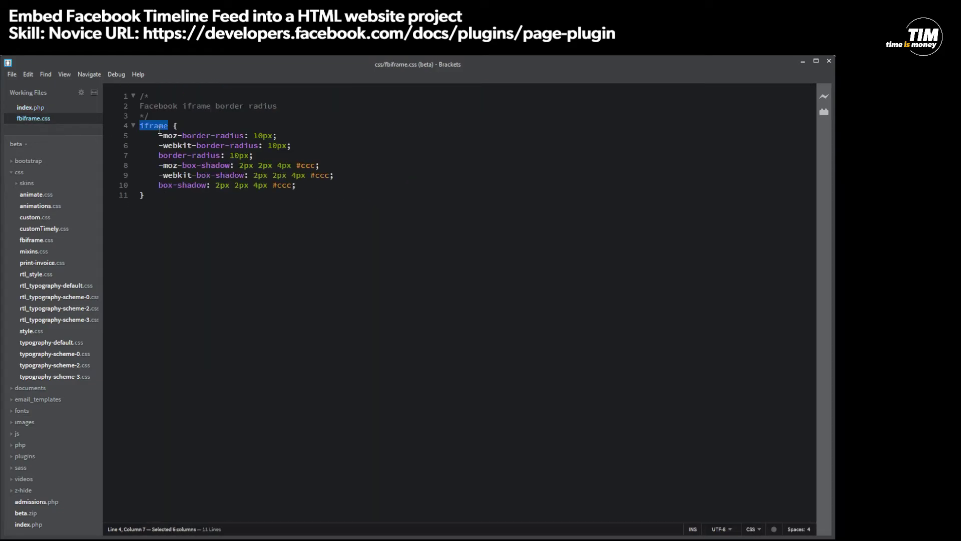
pyautogui.click(25, 106)
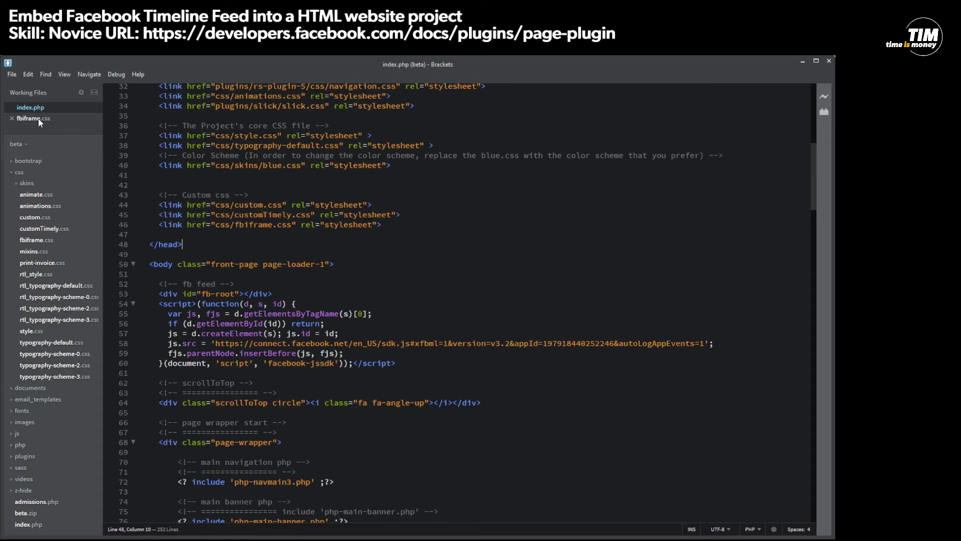
pyautogui.click(35, 118)
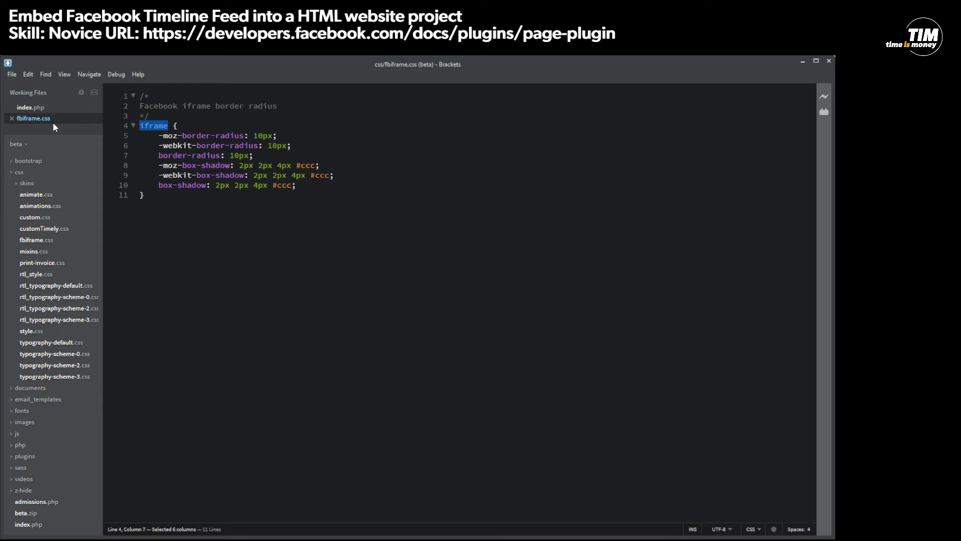
pyautogui.click(31, 110)
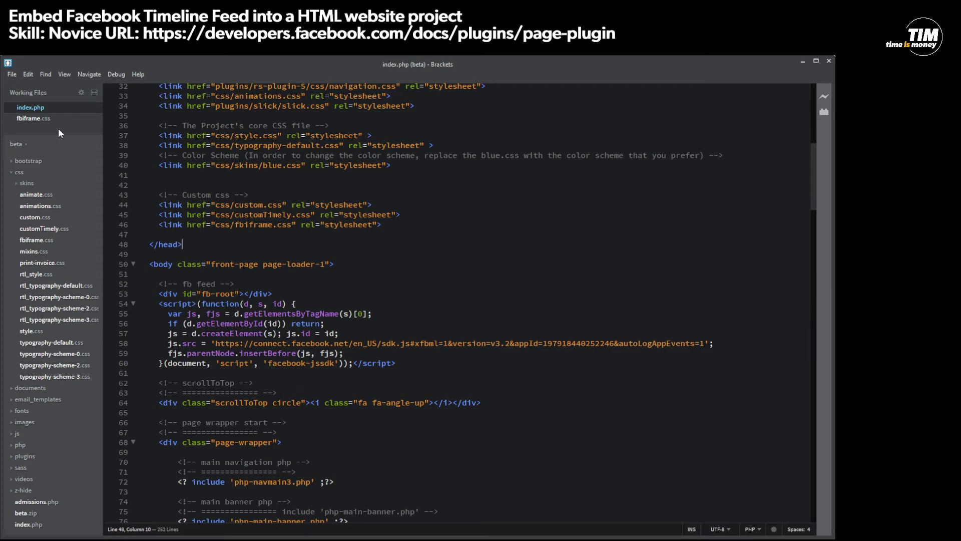
pyautogui.click(35, 119)
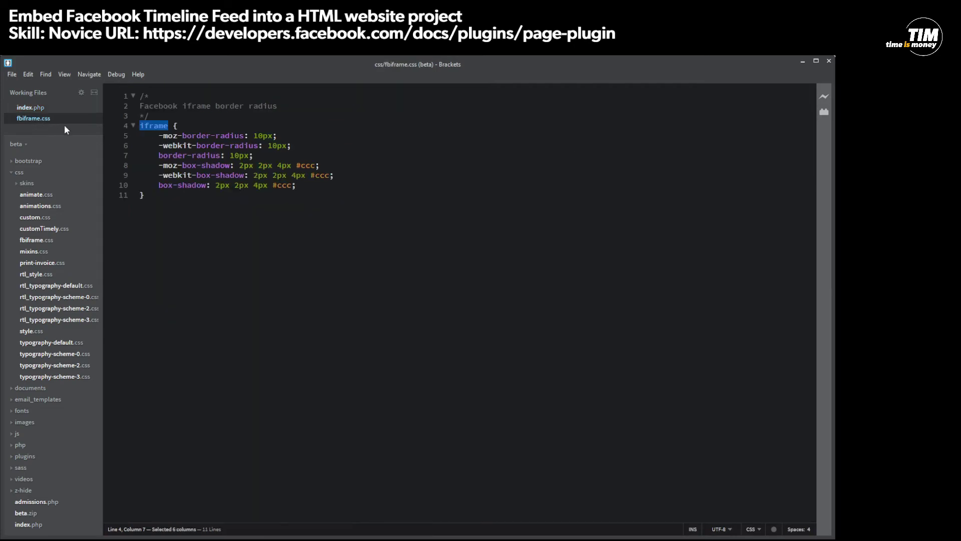
pyautogui.doubleClick(153, 127)
pyautogui.click(40, 107)
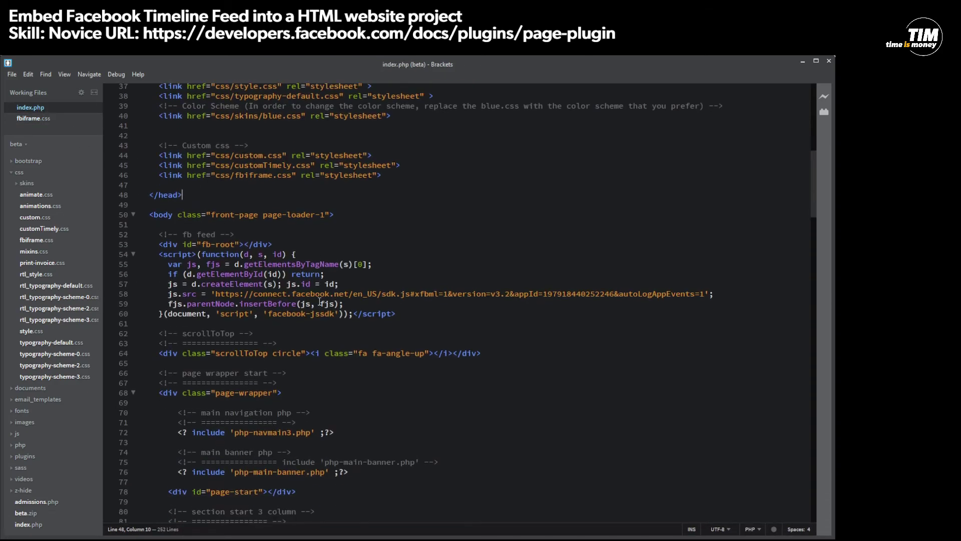
pyautogui.scroll(3, 320, 301)
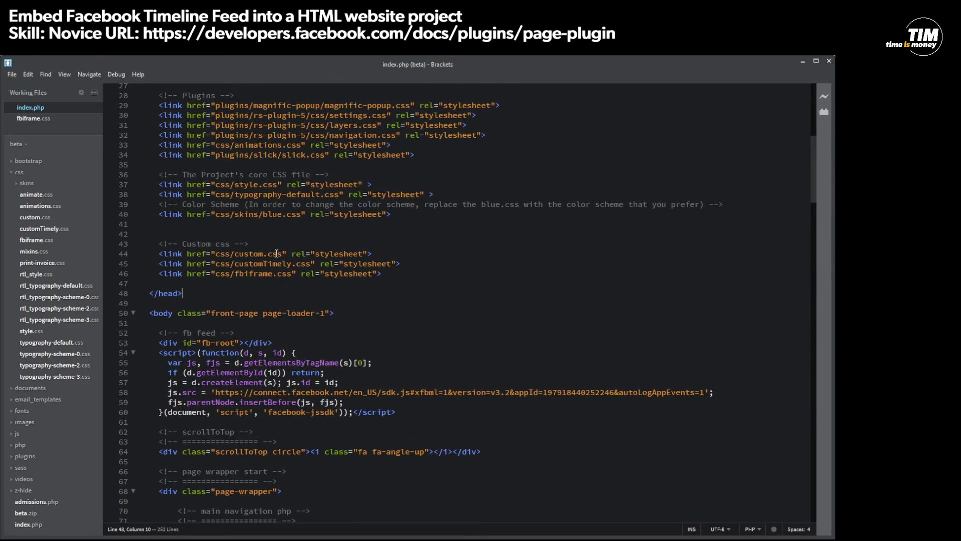